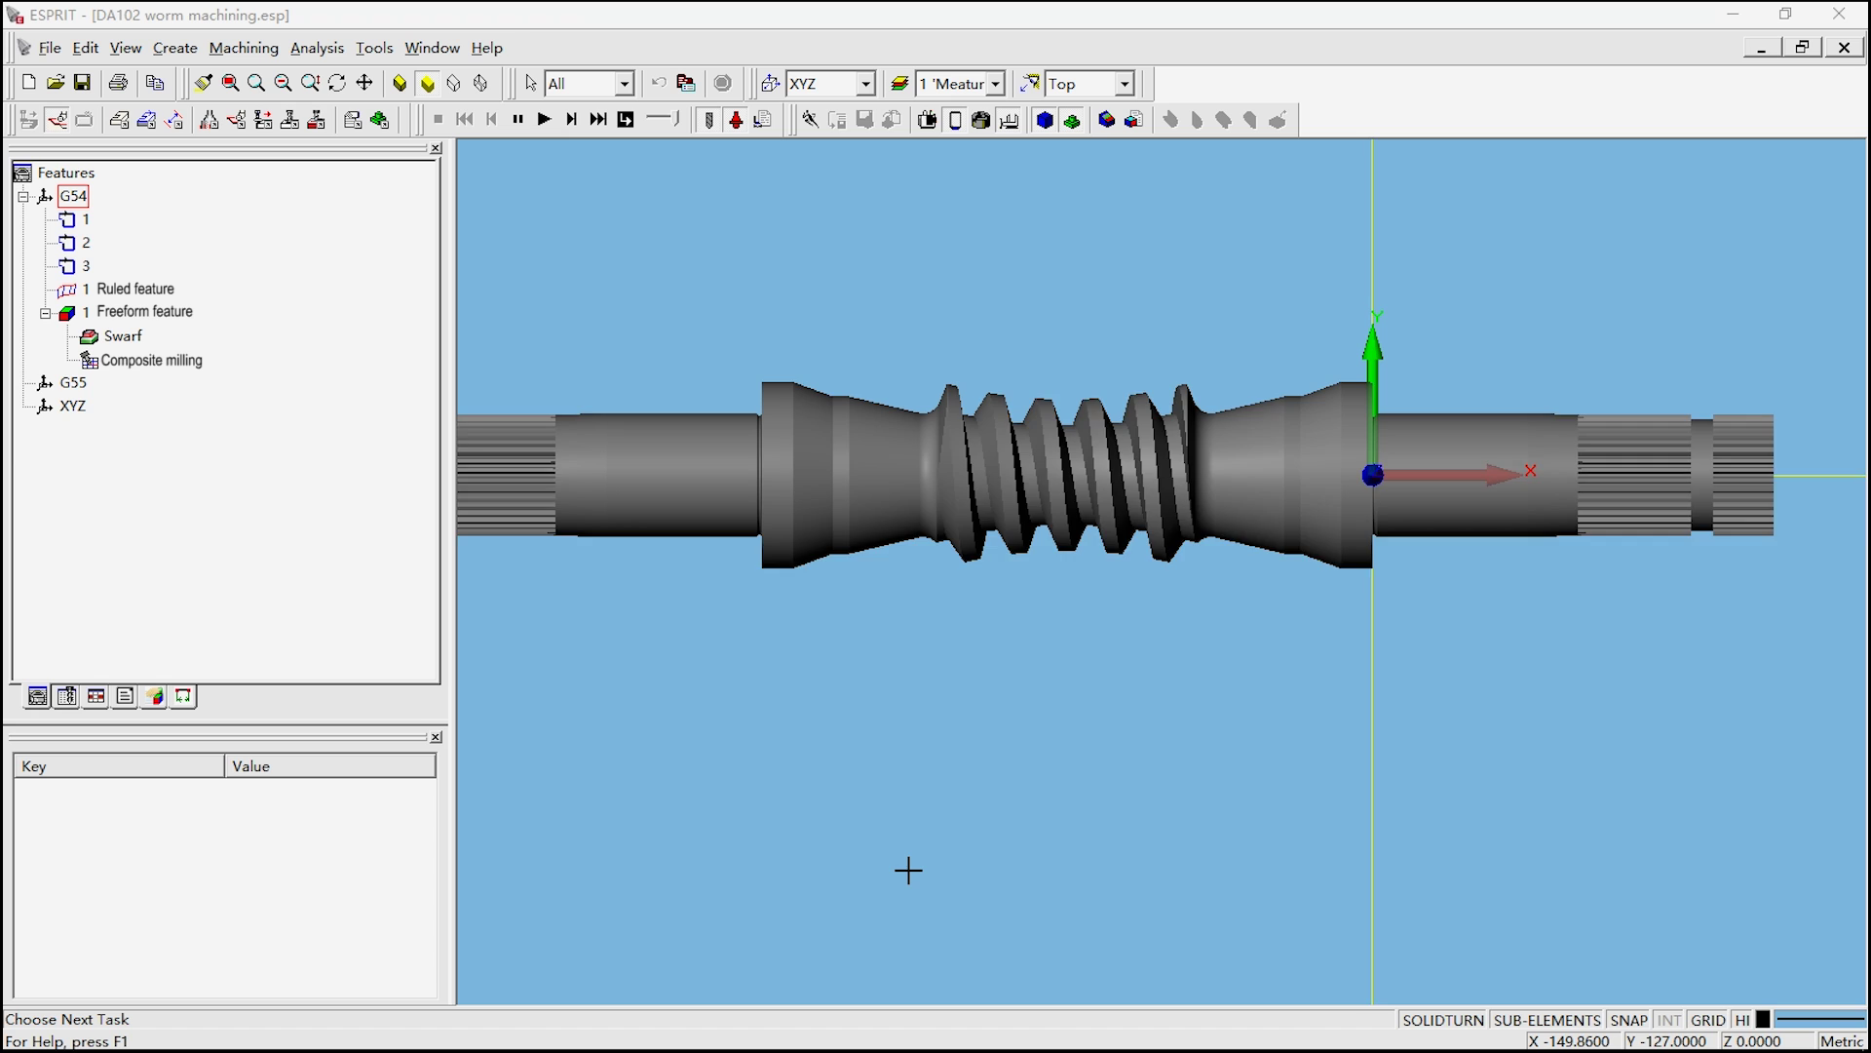
scroll(905, 851, "down", 1)
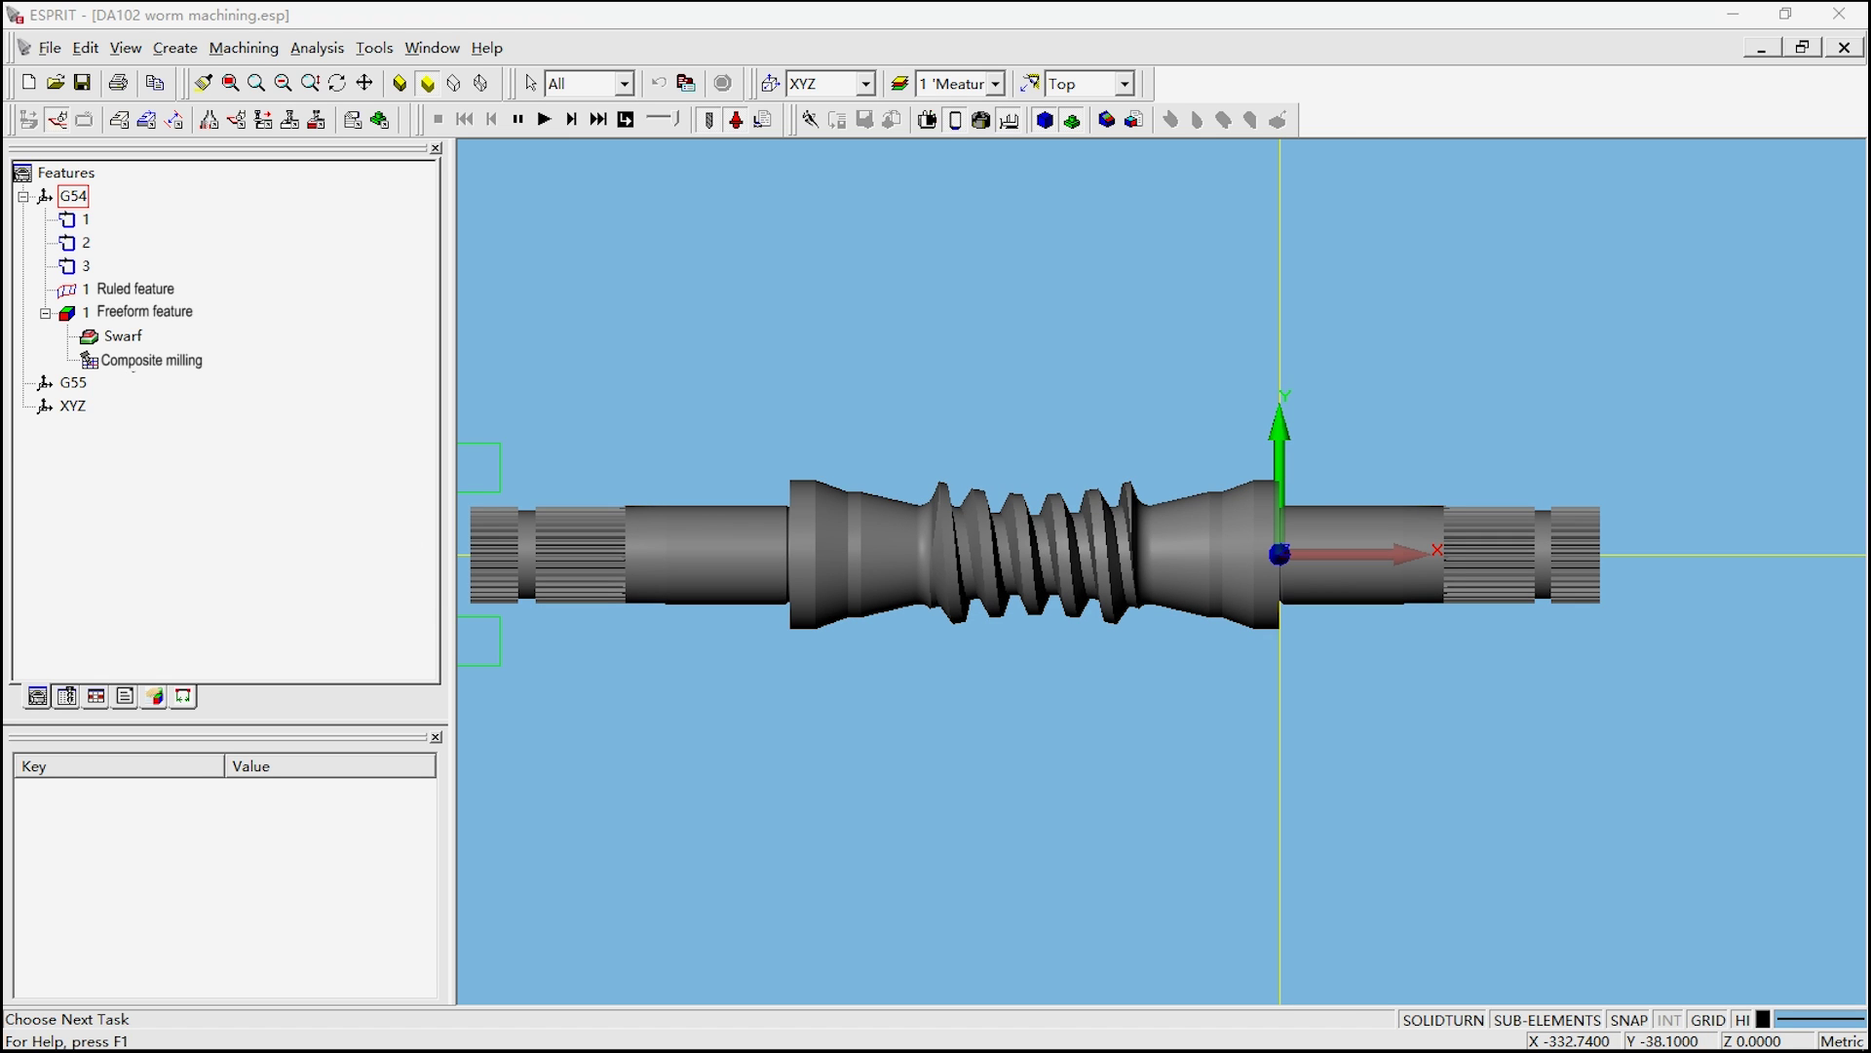
Set Tool Compensation to No in the Swarf operation settings and confirm
left_click(123, 336)
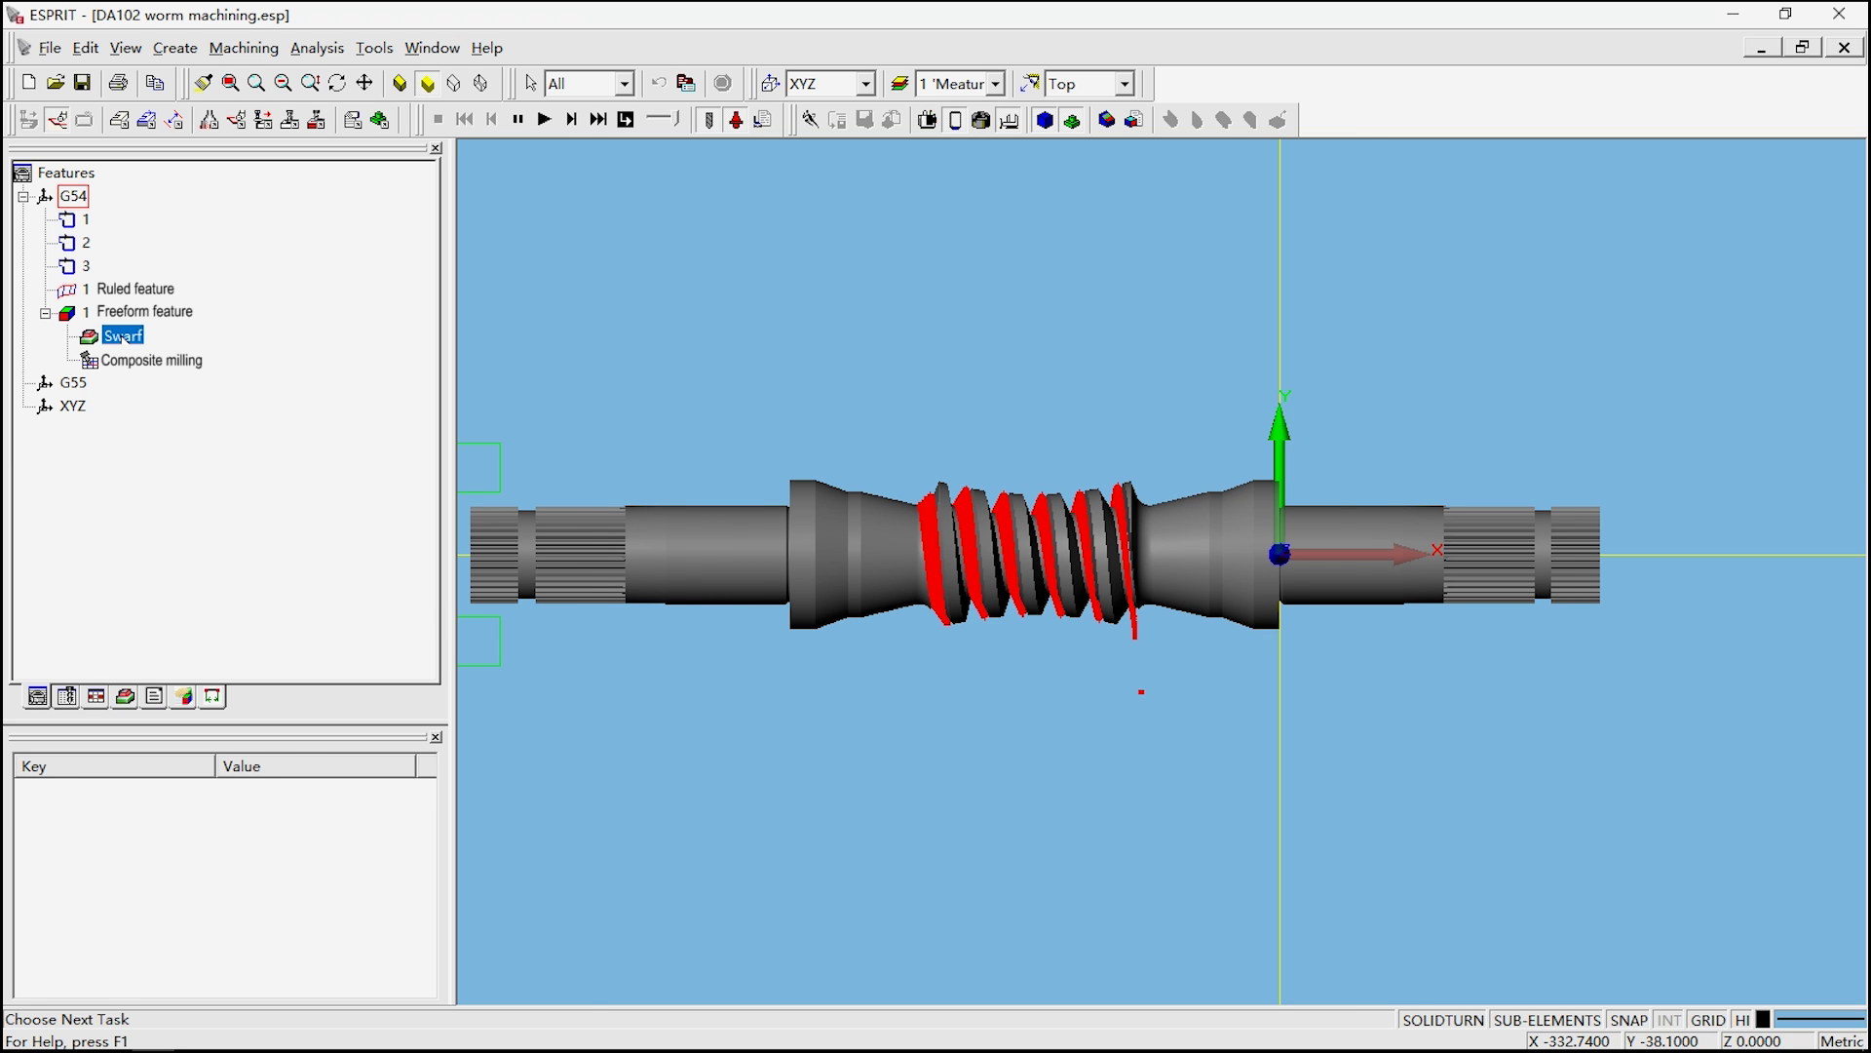
double_click(122, 337)
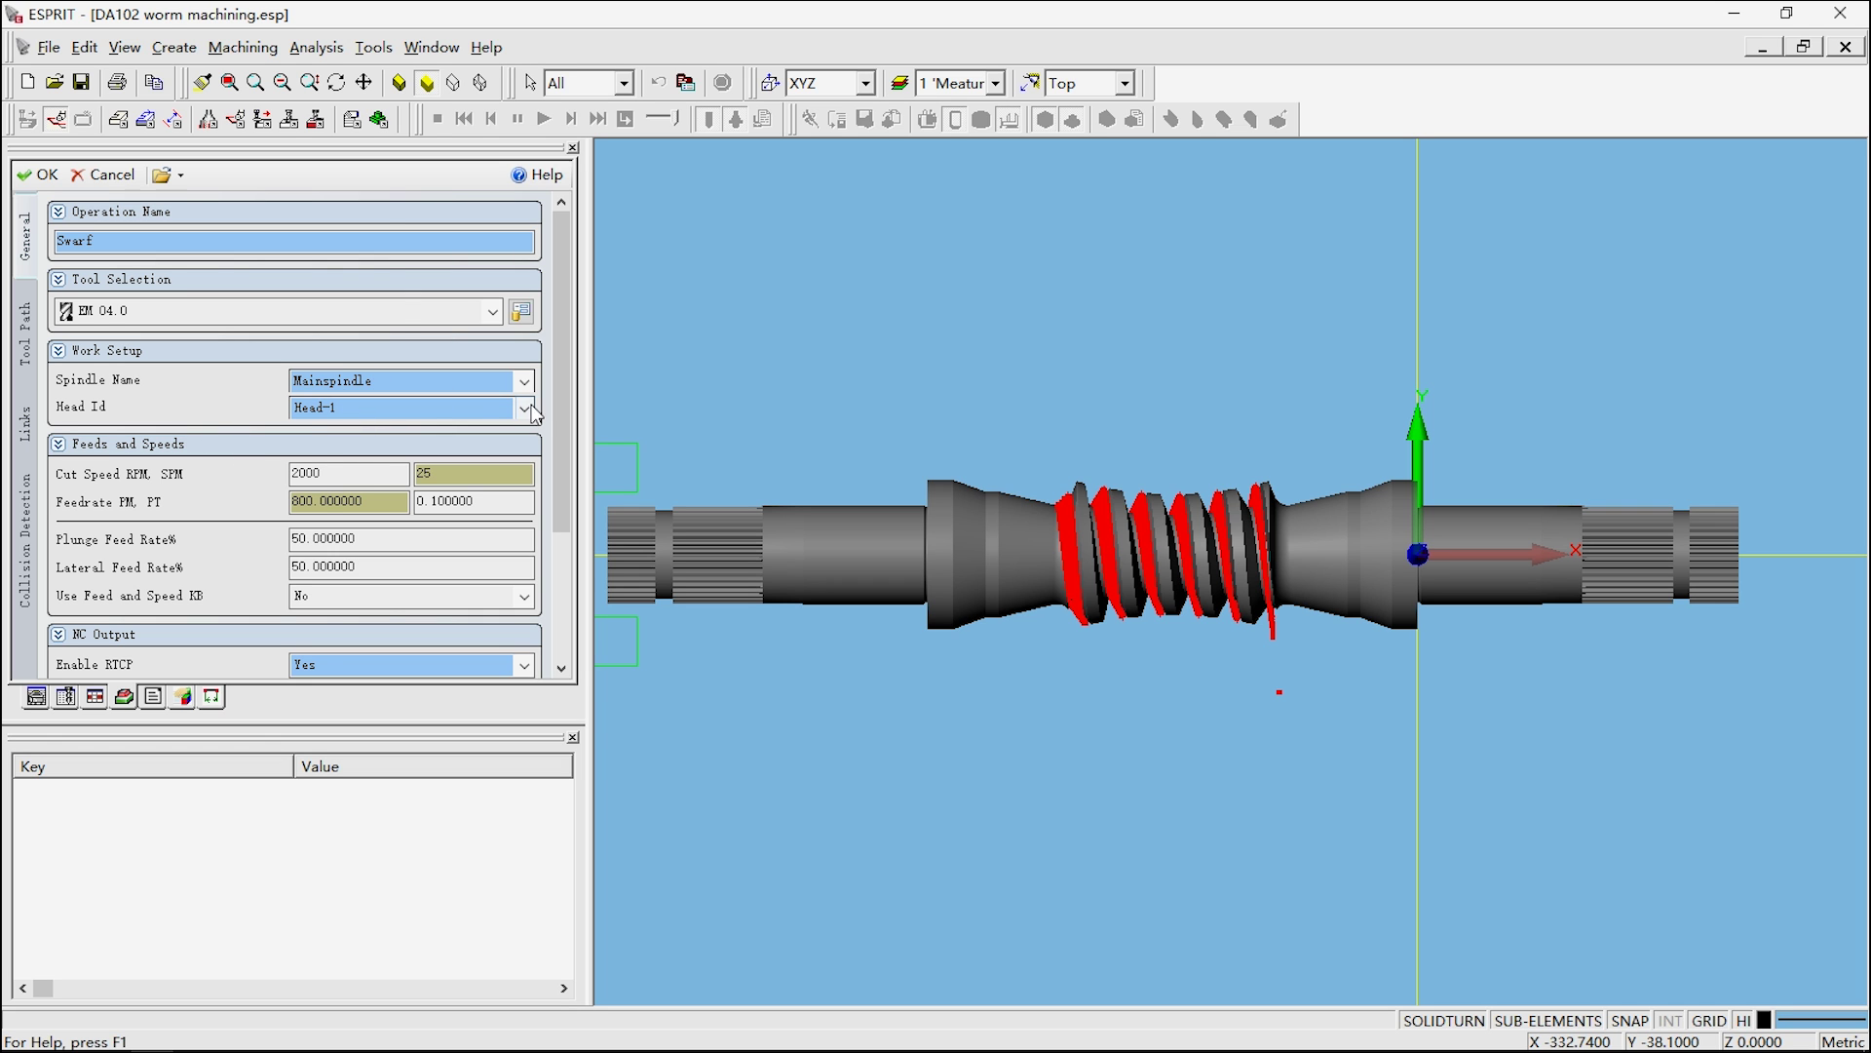
left_click_drag(563, 417, 550, 589)
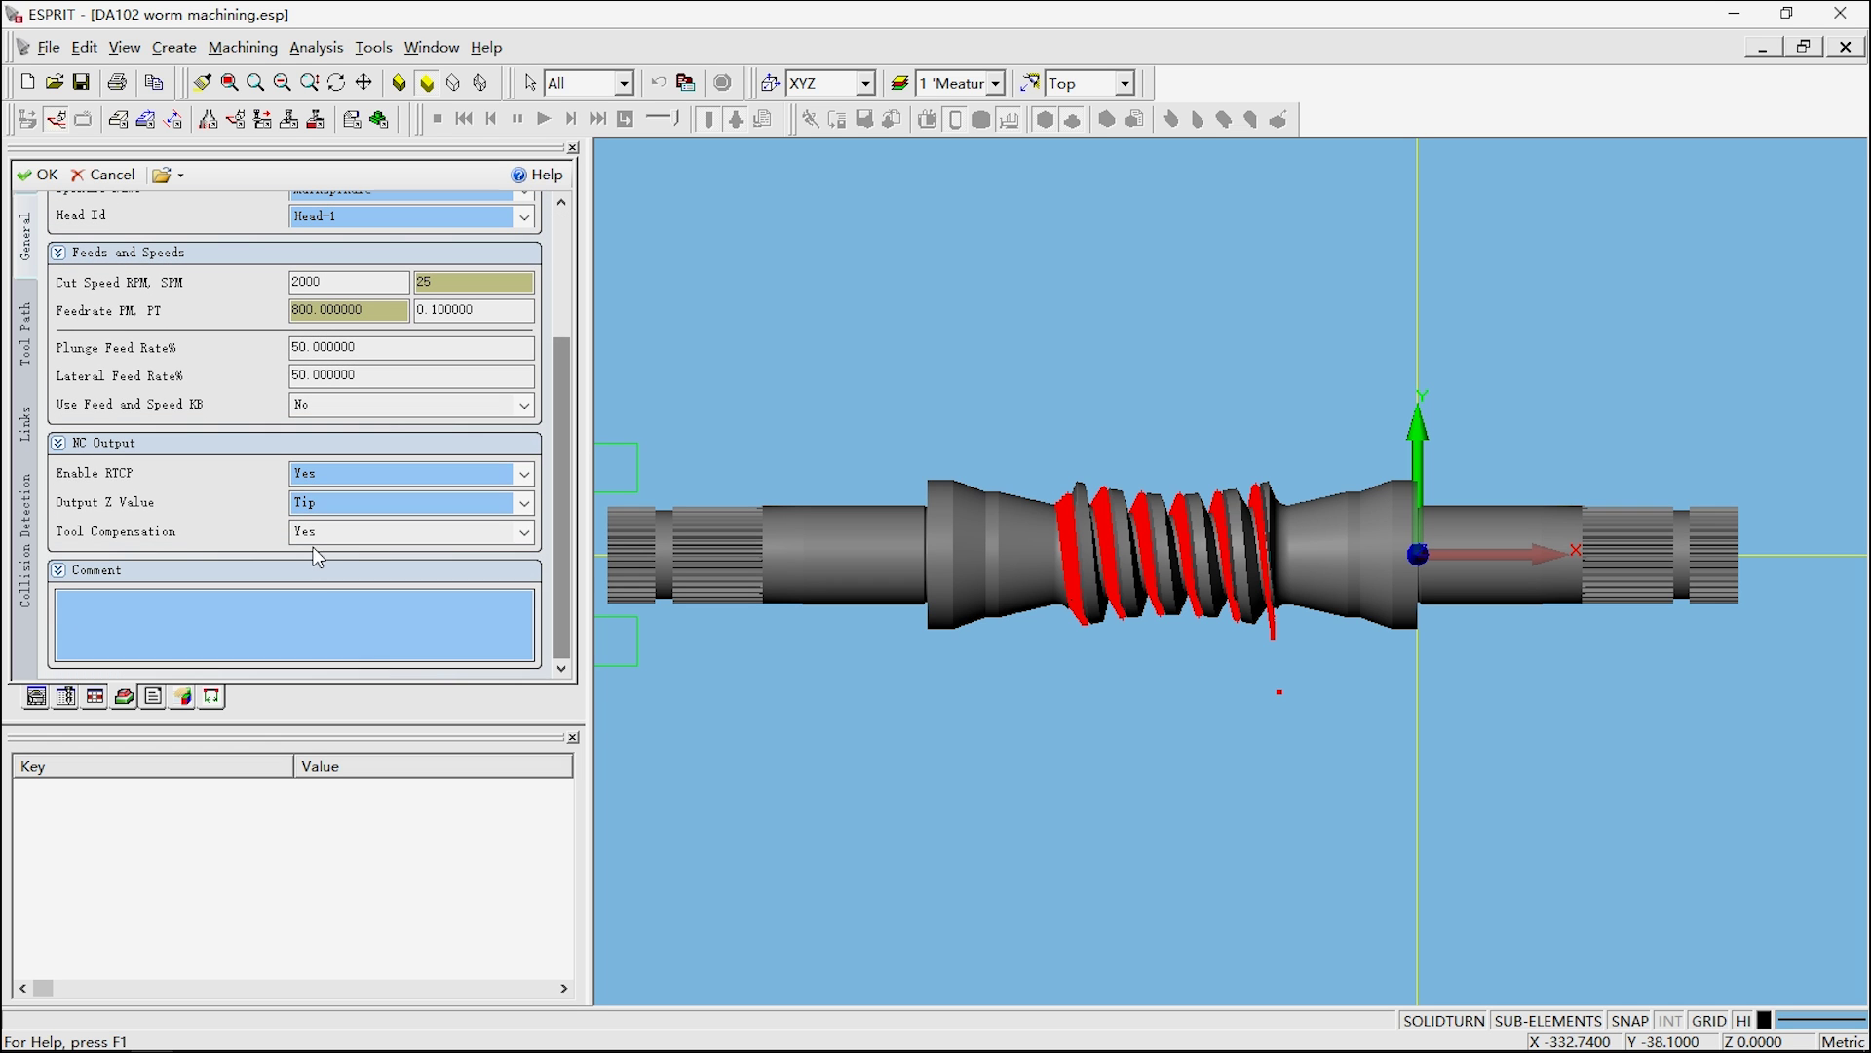
left_click(430, 531)
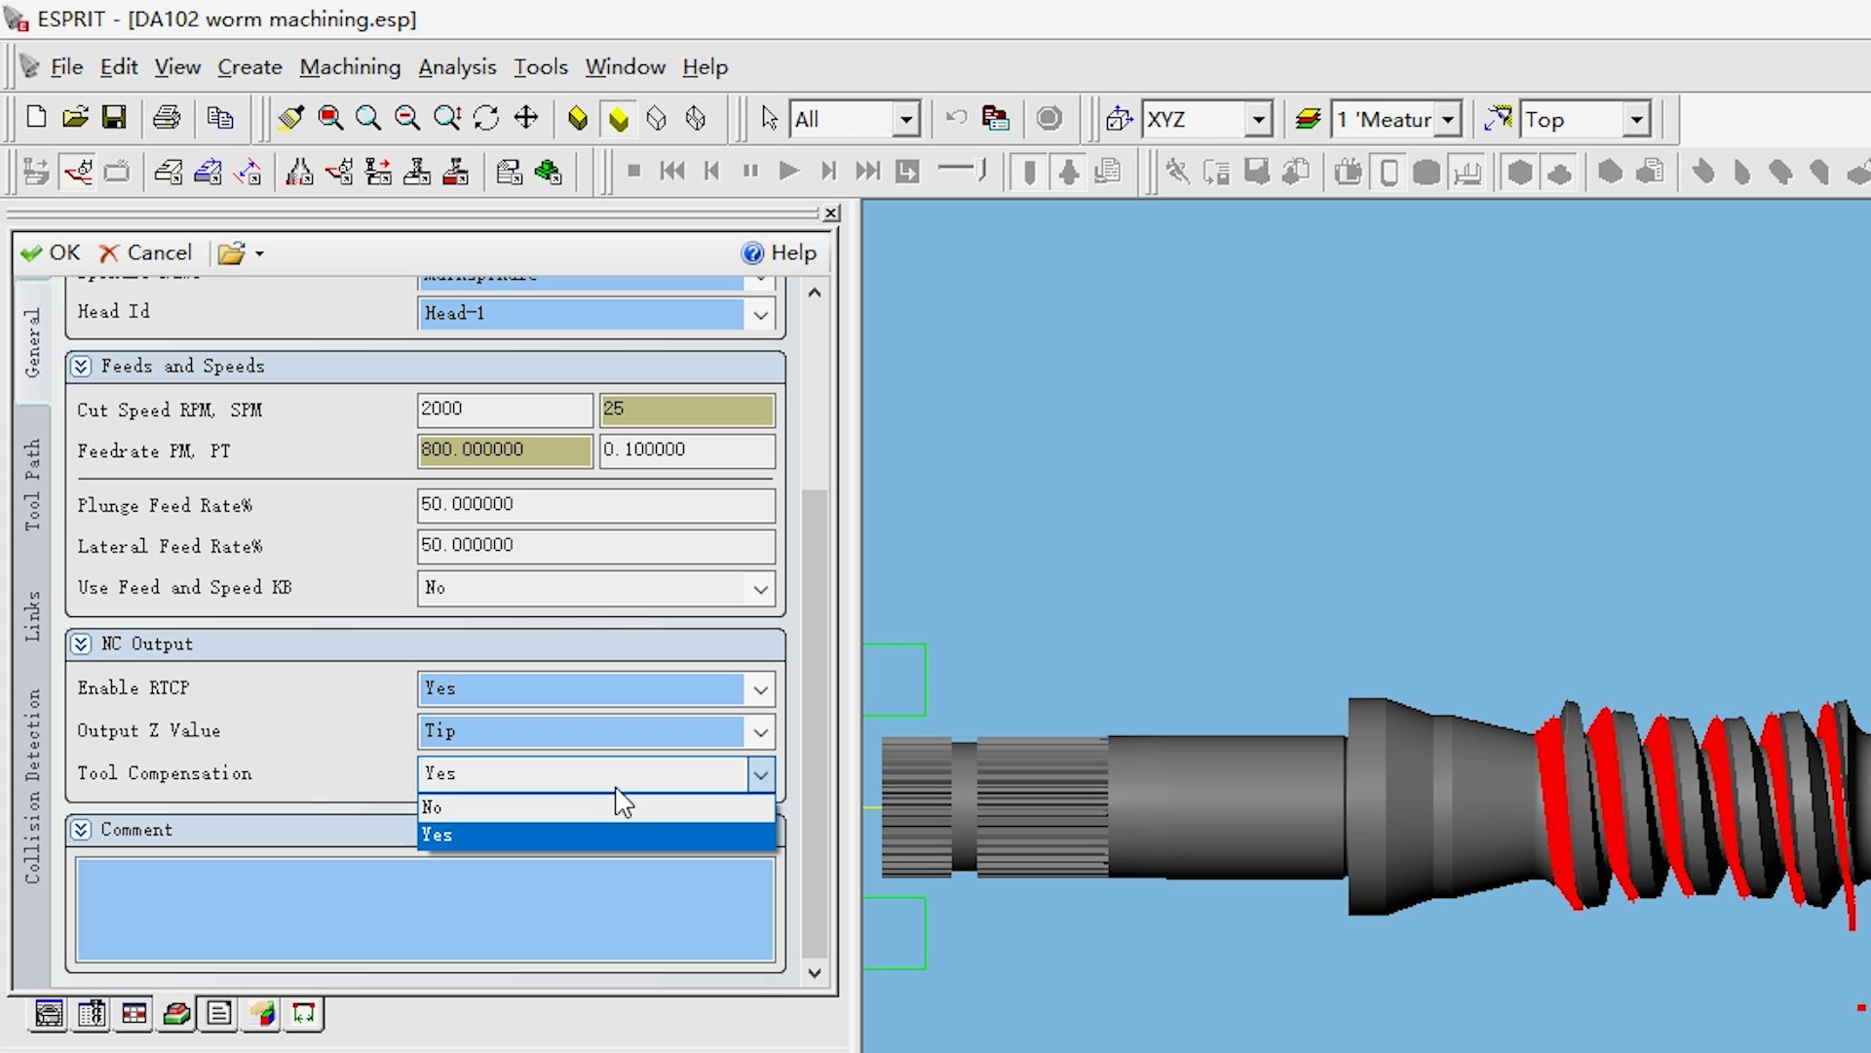
left_click(422, 553)
left_click(55, 253)
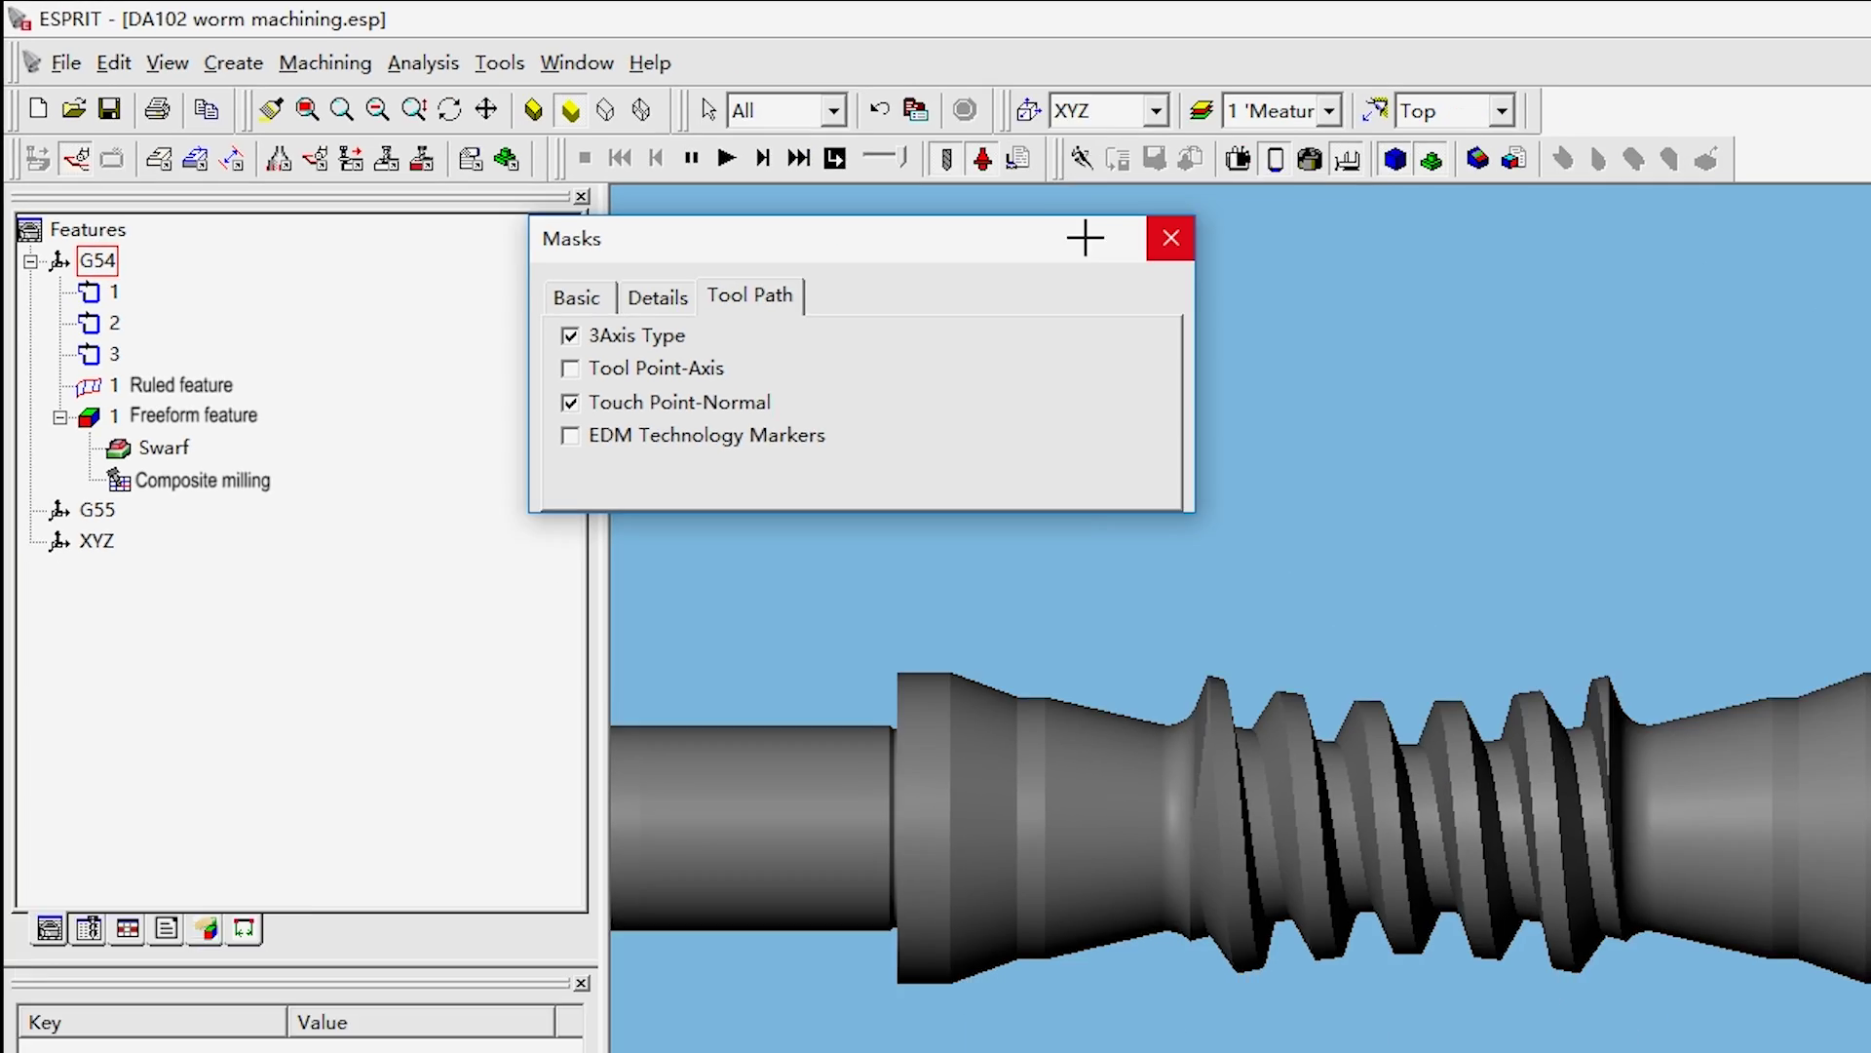
Apply the touch-point normal display, select Swarf, and orbit around the thread normal vectors
left_click(1758, 362)
left_click(245, 674)
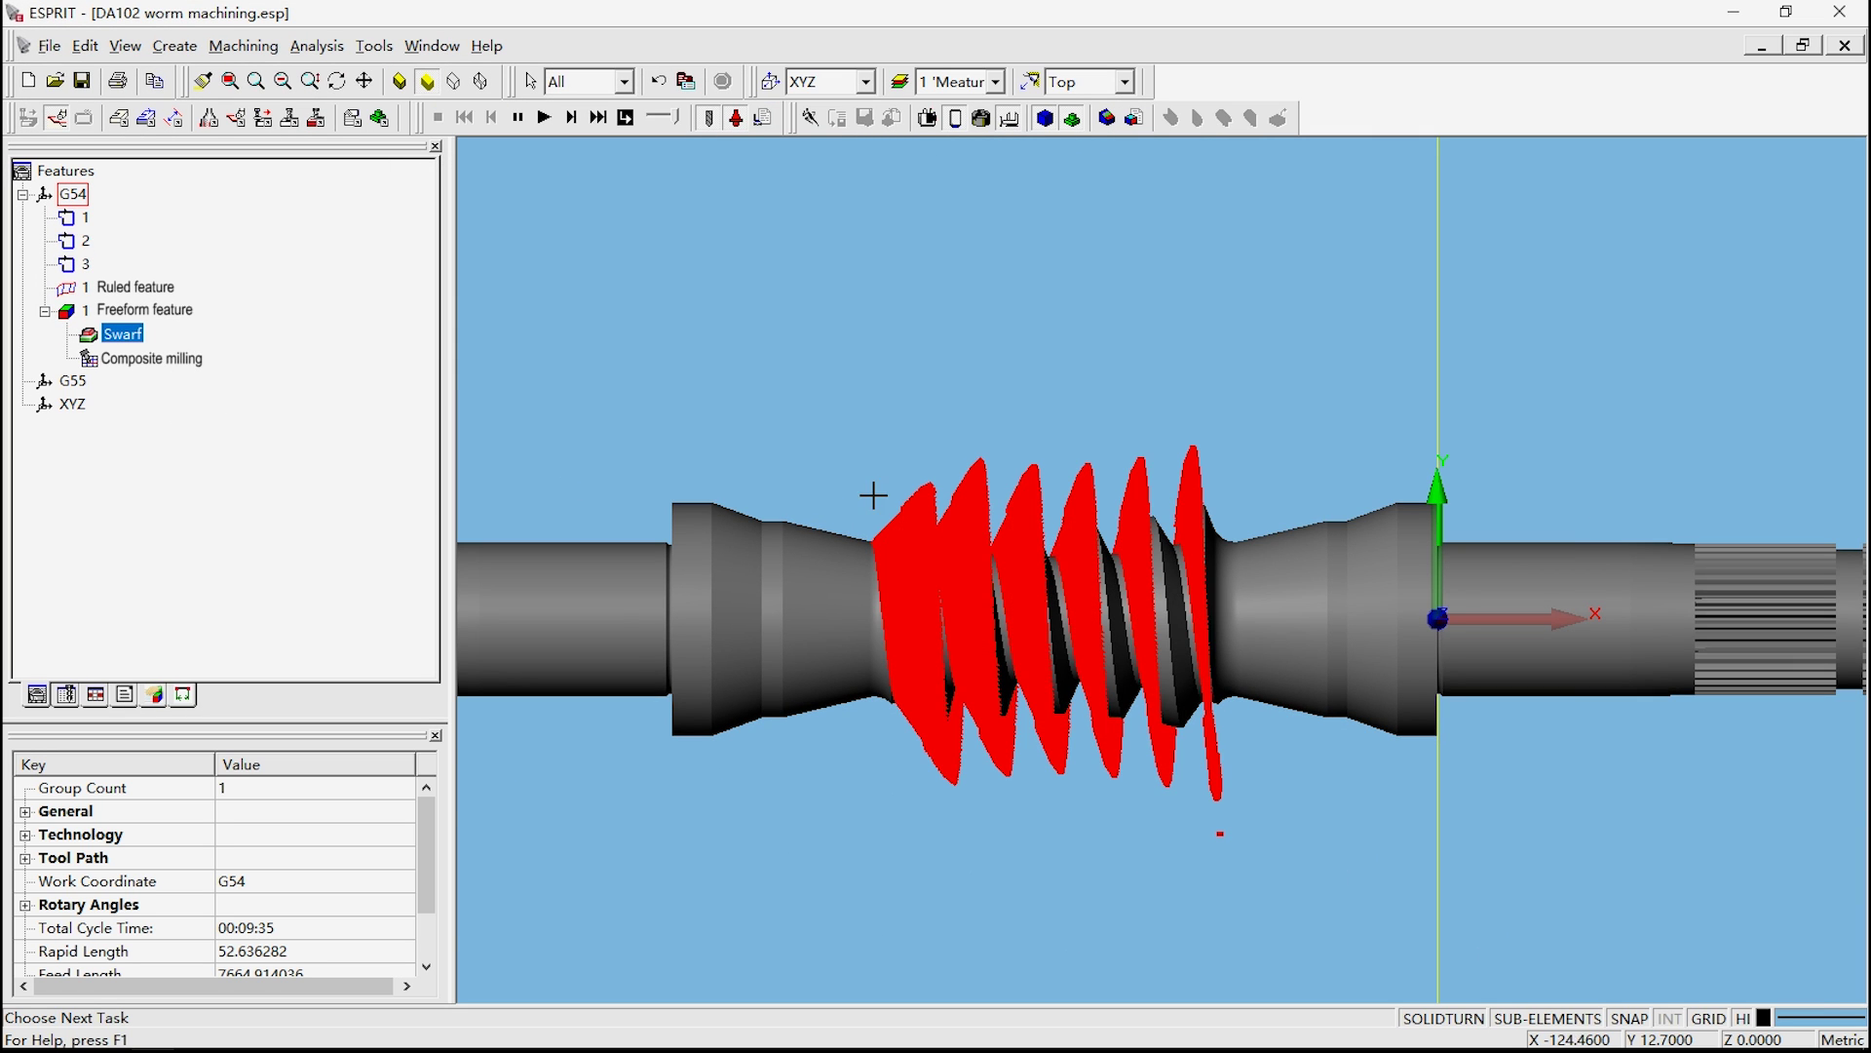
scroll(873, 495, "up", 3)
scroll(892, 526, "up", 2)
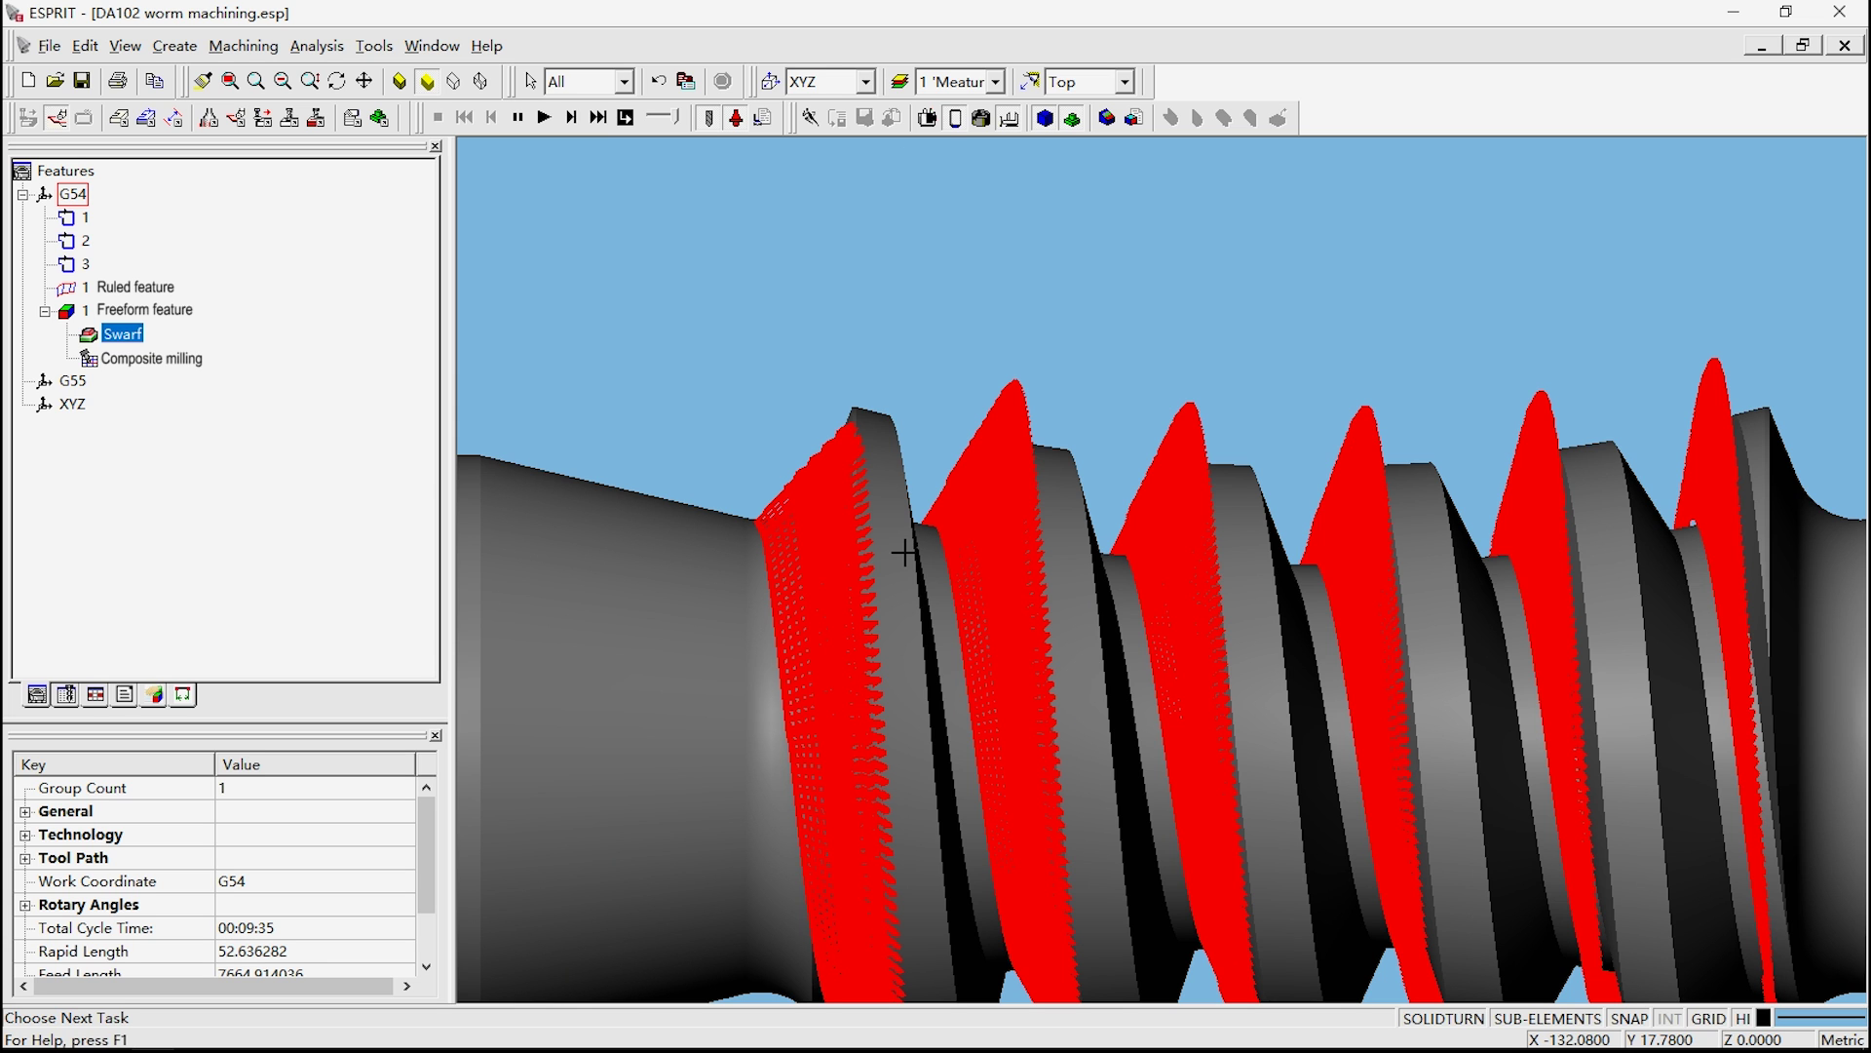
left_click(336, 80)
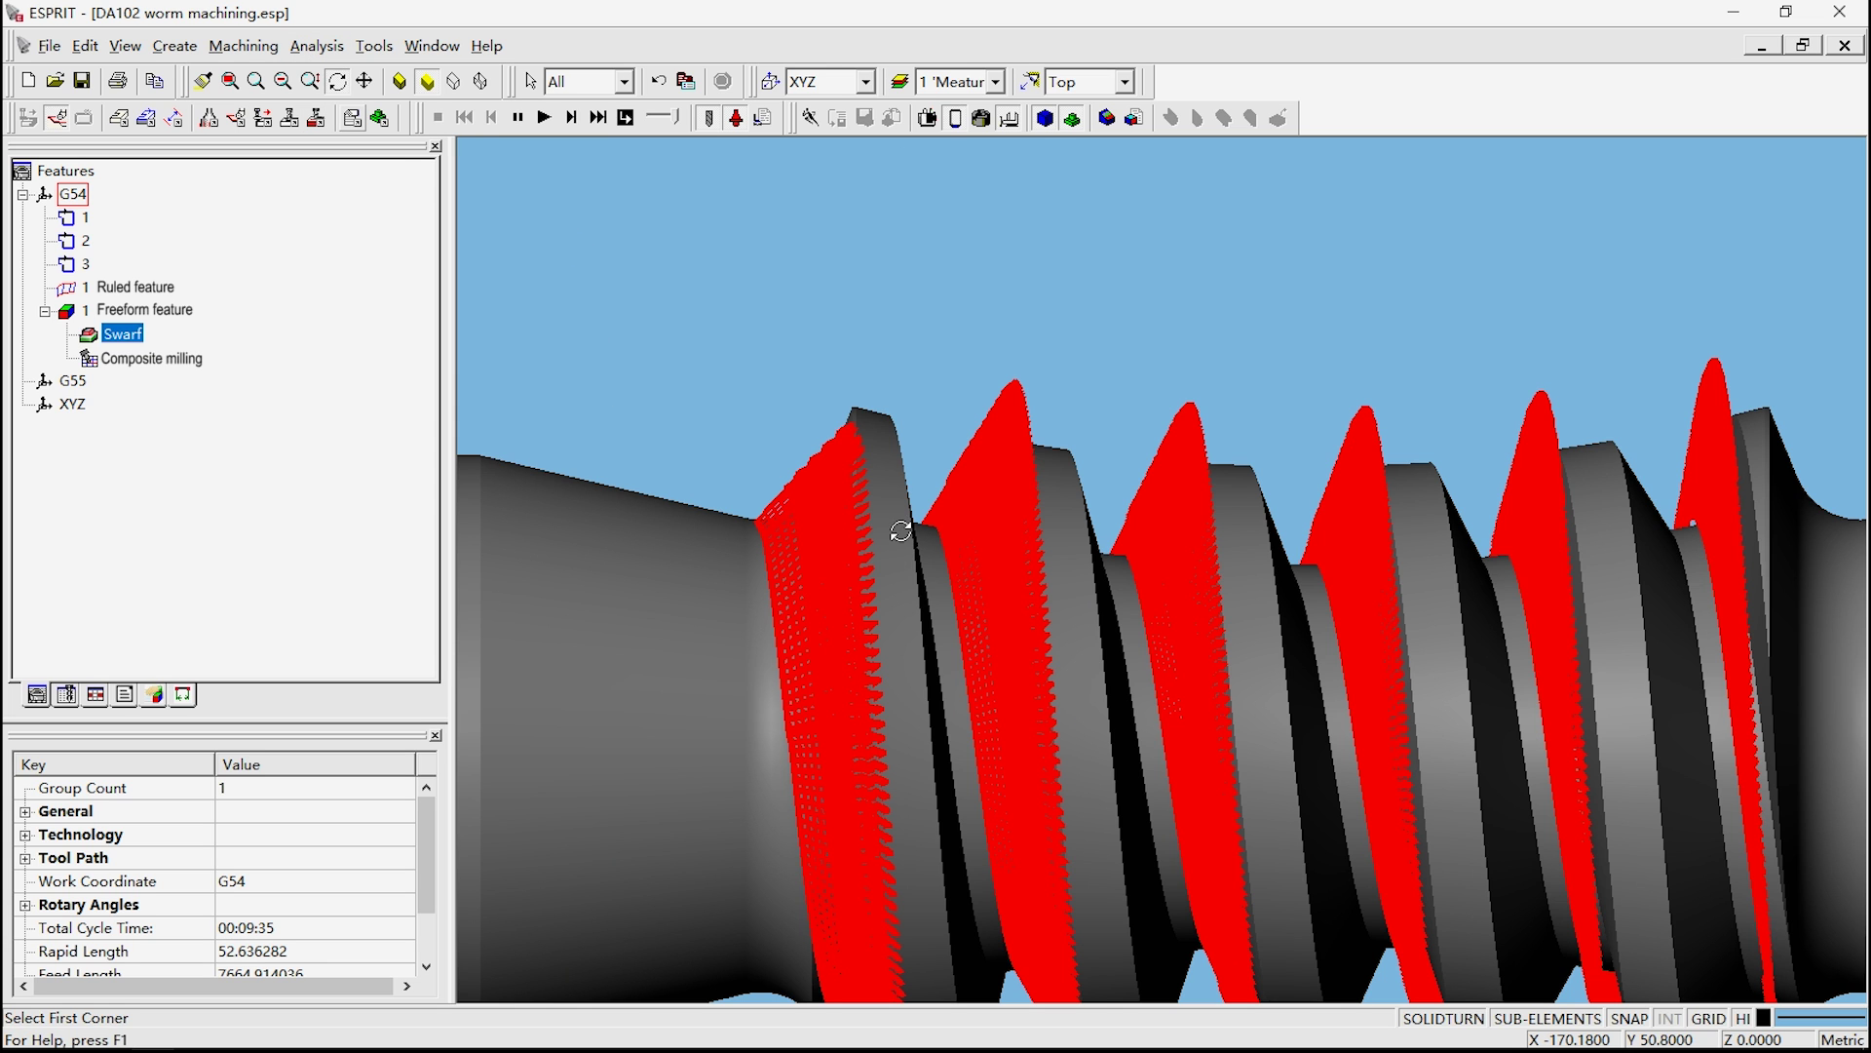
left_click_drag(916, 506, 966, 554)
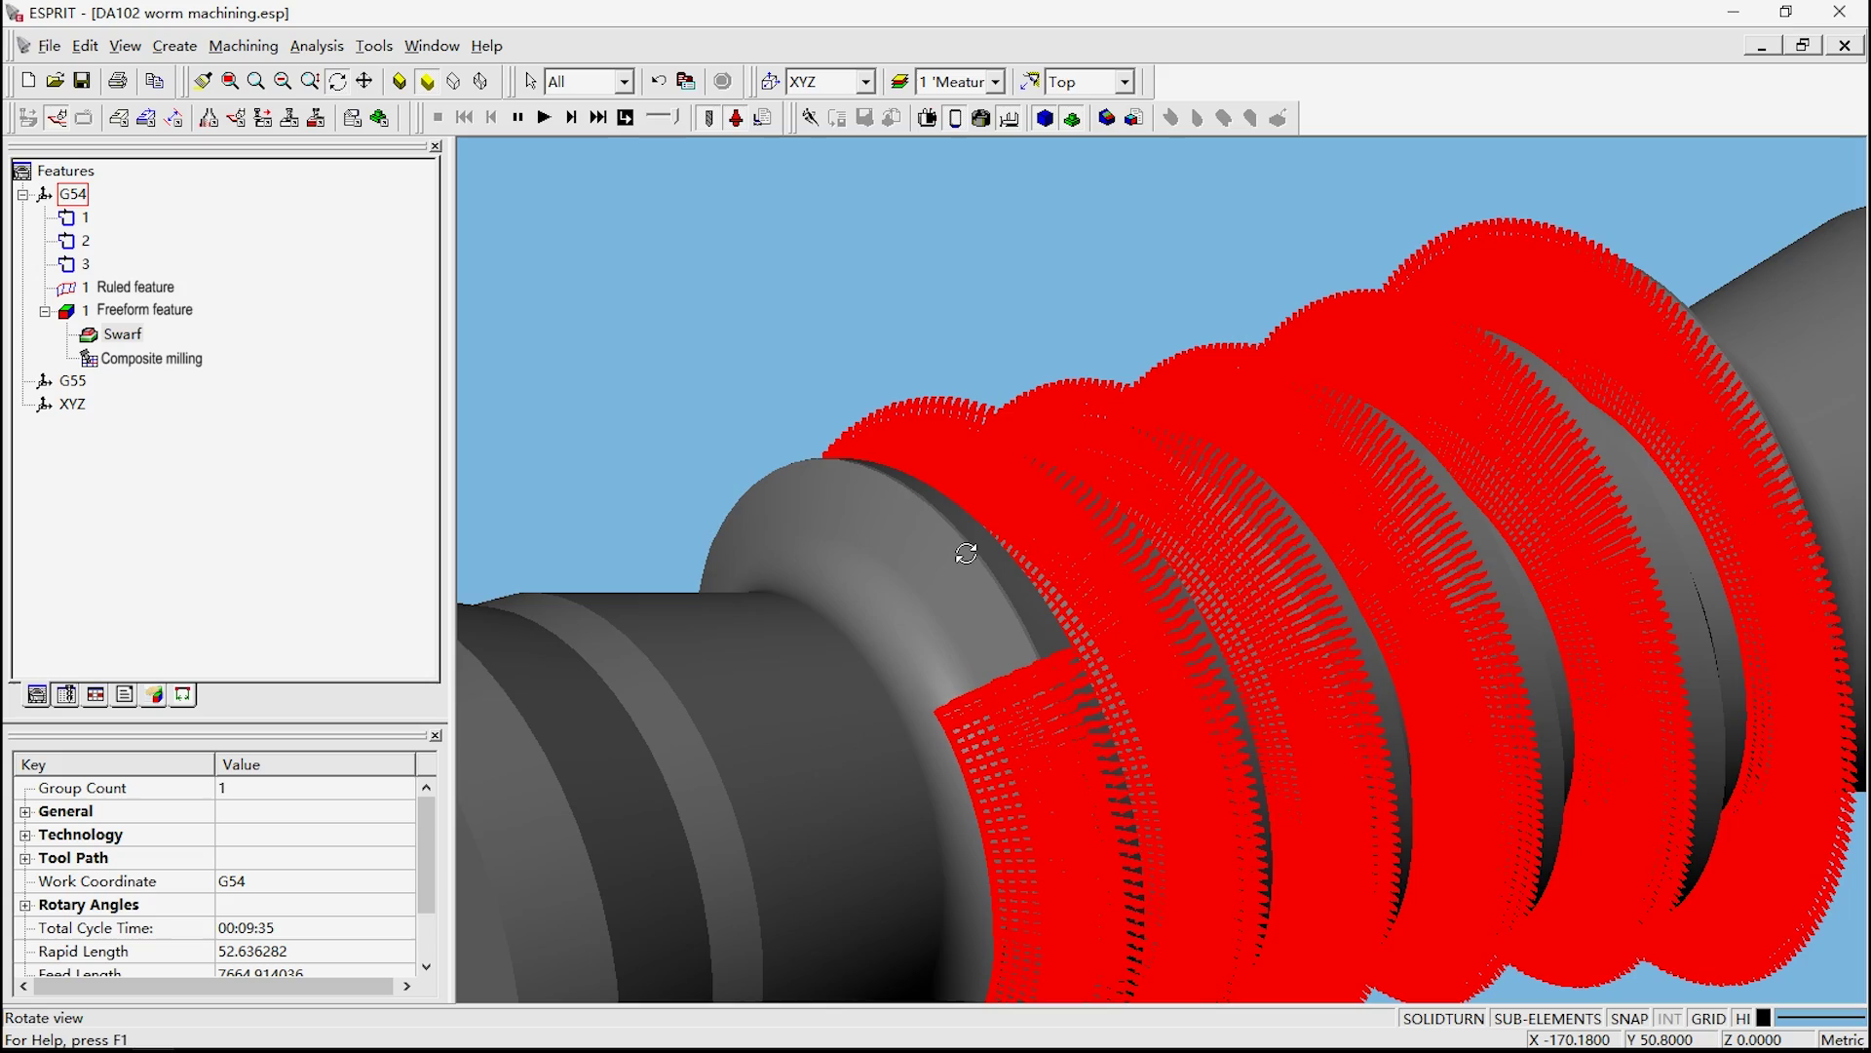
scroll(1068, 585, "up", 2)
scroll(1055, 585, "up", 2)
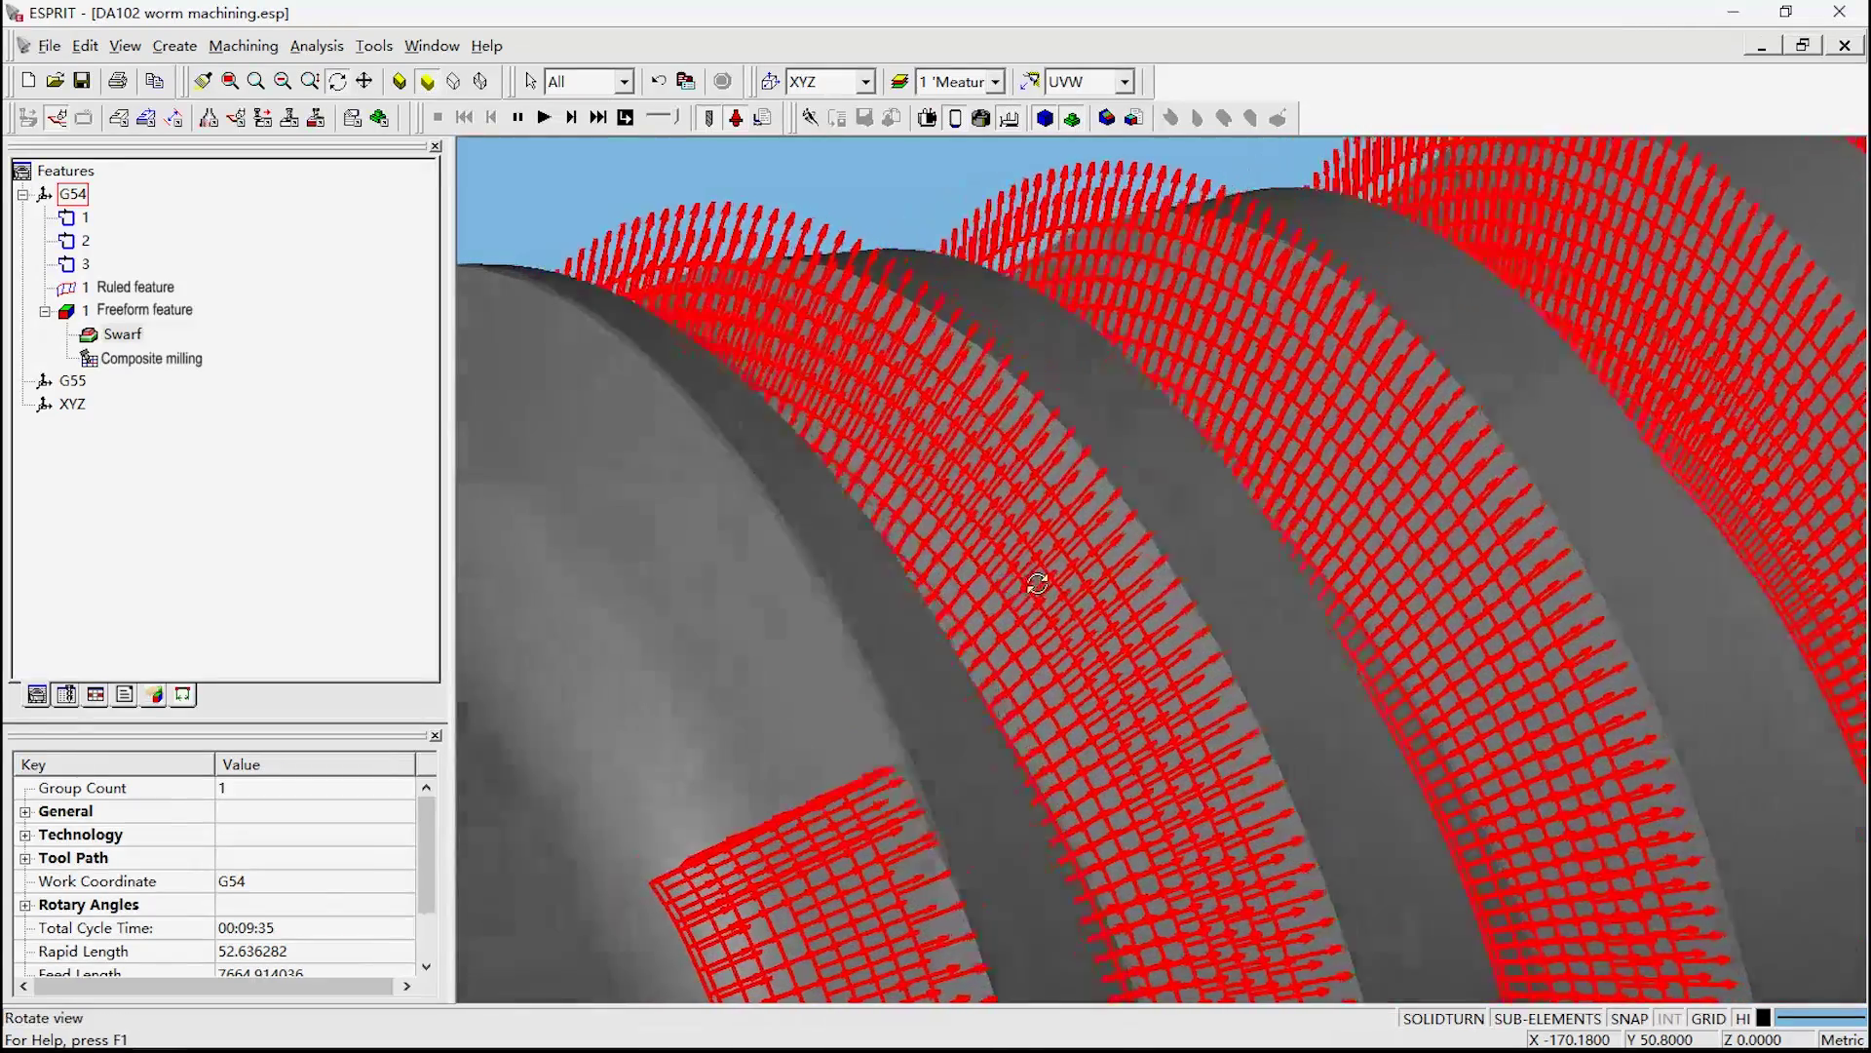
left_click_drag(1055, 585, 1141, 630)
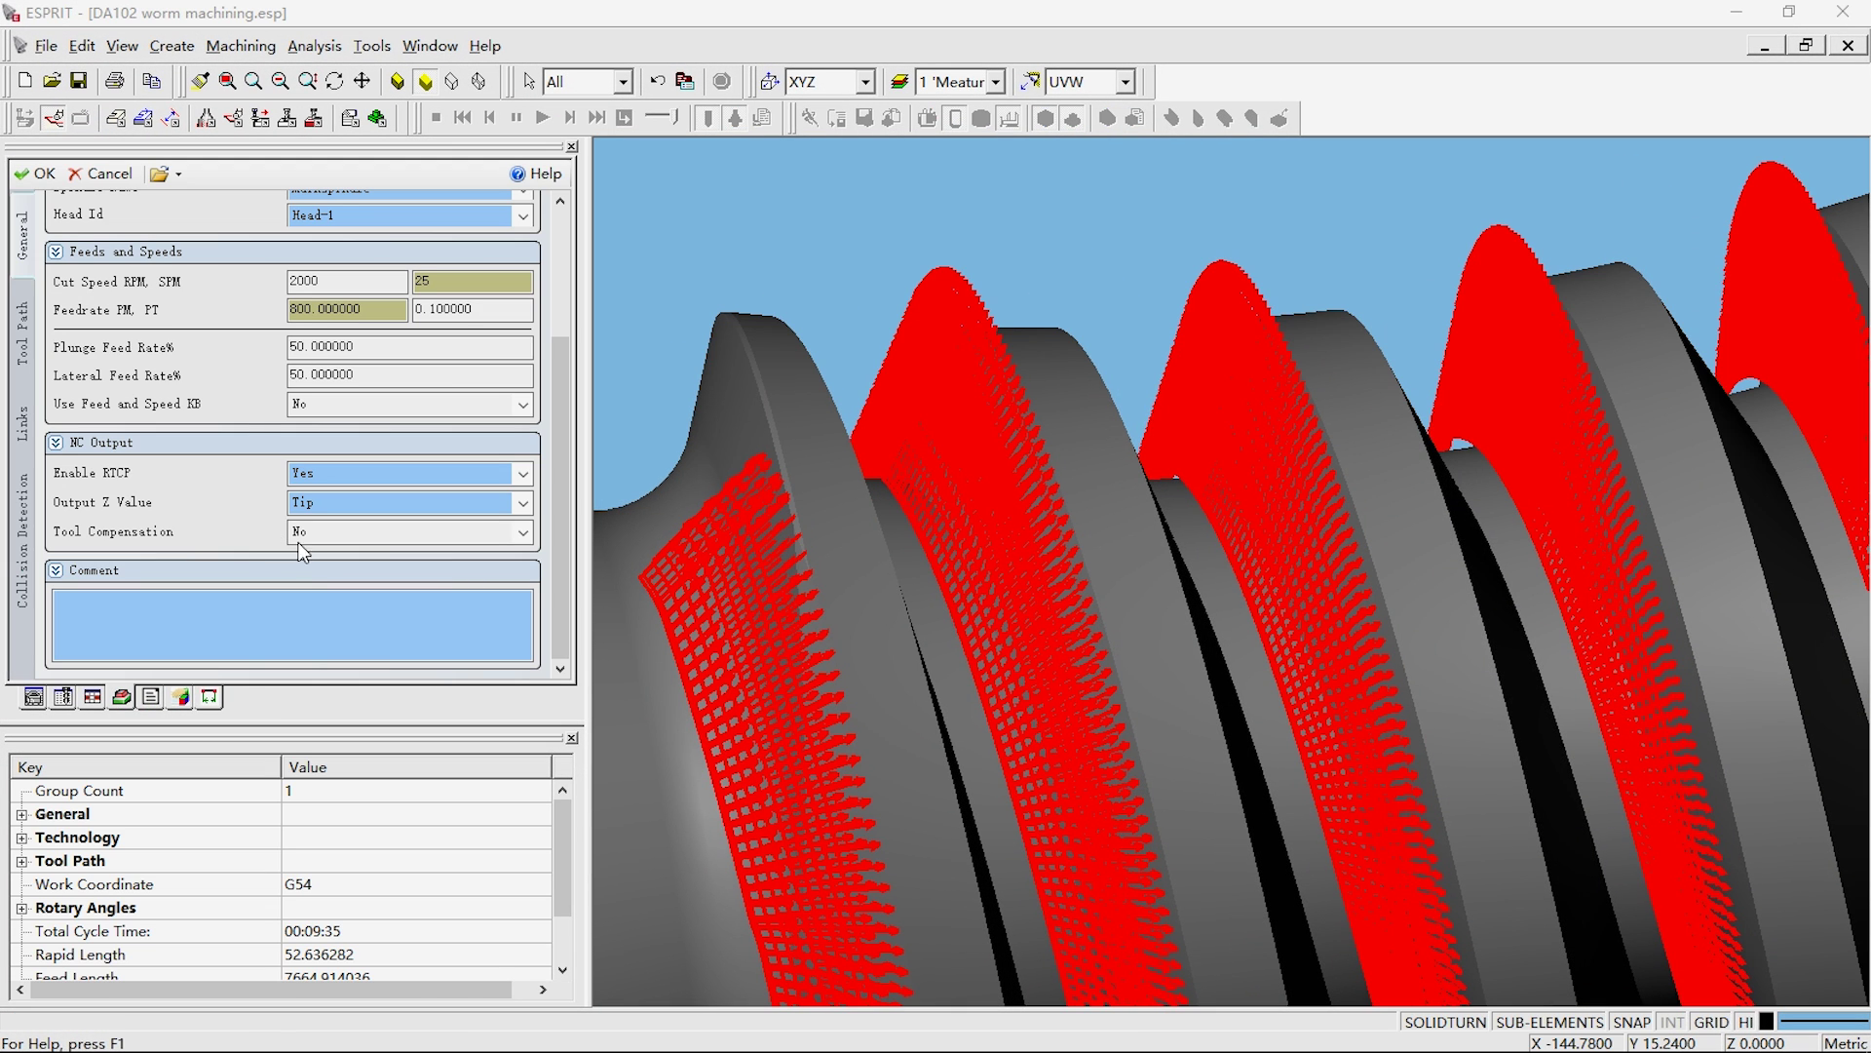
Change Swarf Tool Compensation to Yes, regenerate, and orbit onto a single thread's toolpath
left_click(337, 532)
left_click(337, 574)
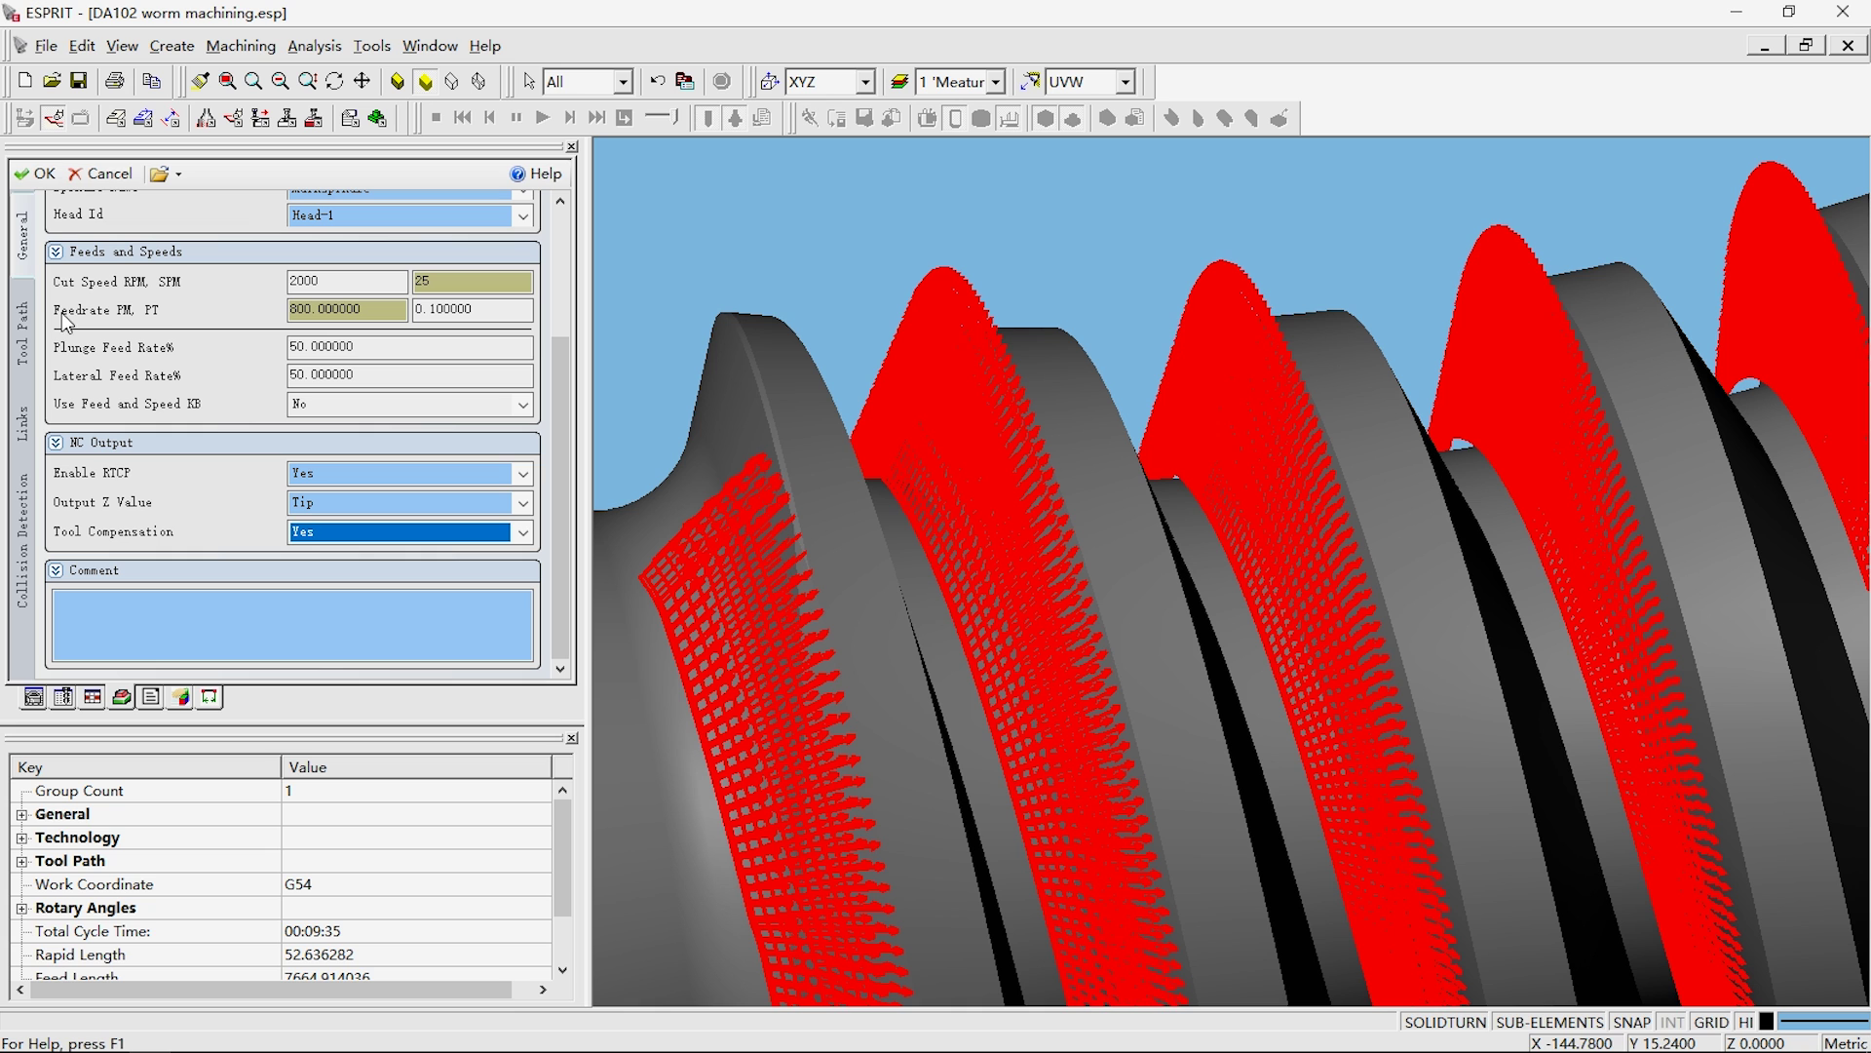
left_click(41, 176)
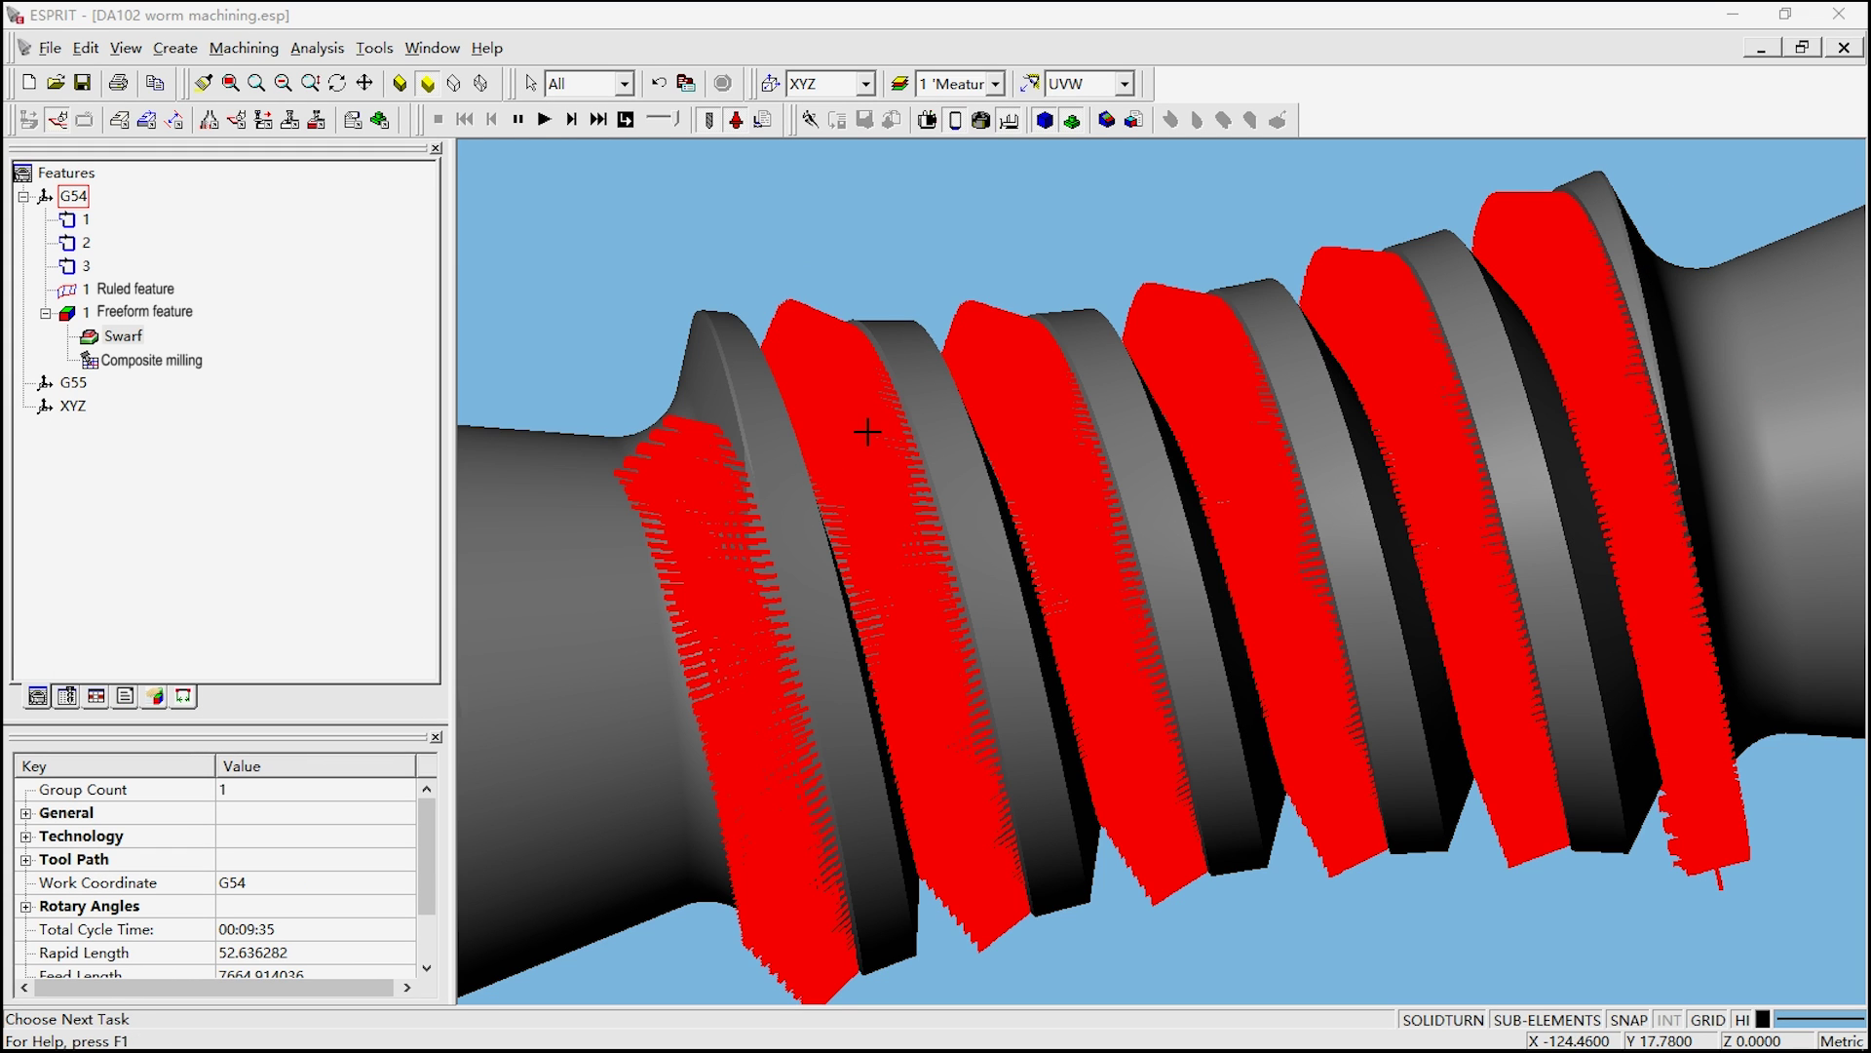
scroll(877, 432, "down", 1)
scroll(924, 365, "up", 3)
scroll(924, 364, "up", 1)
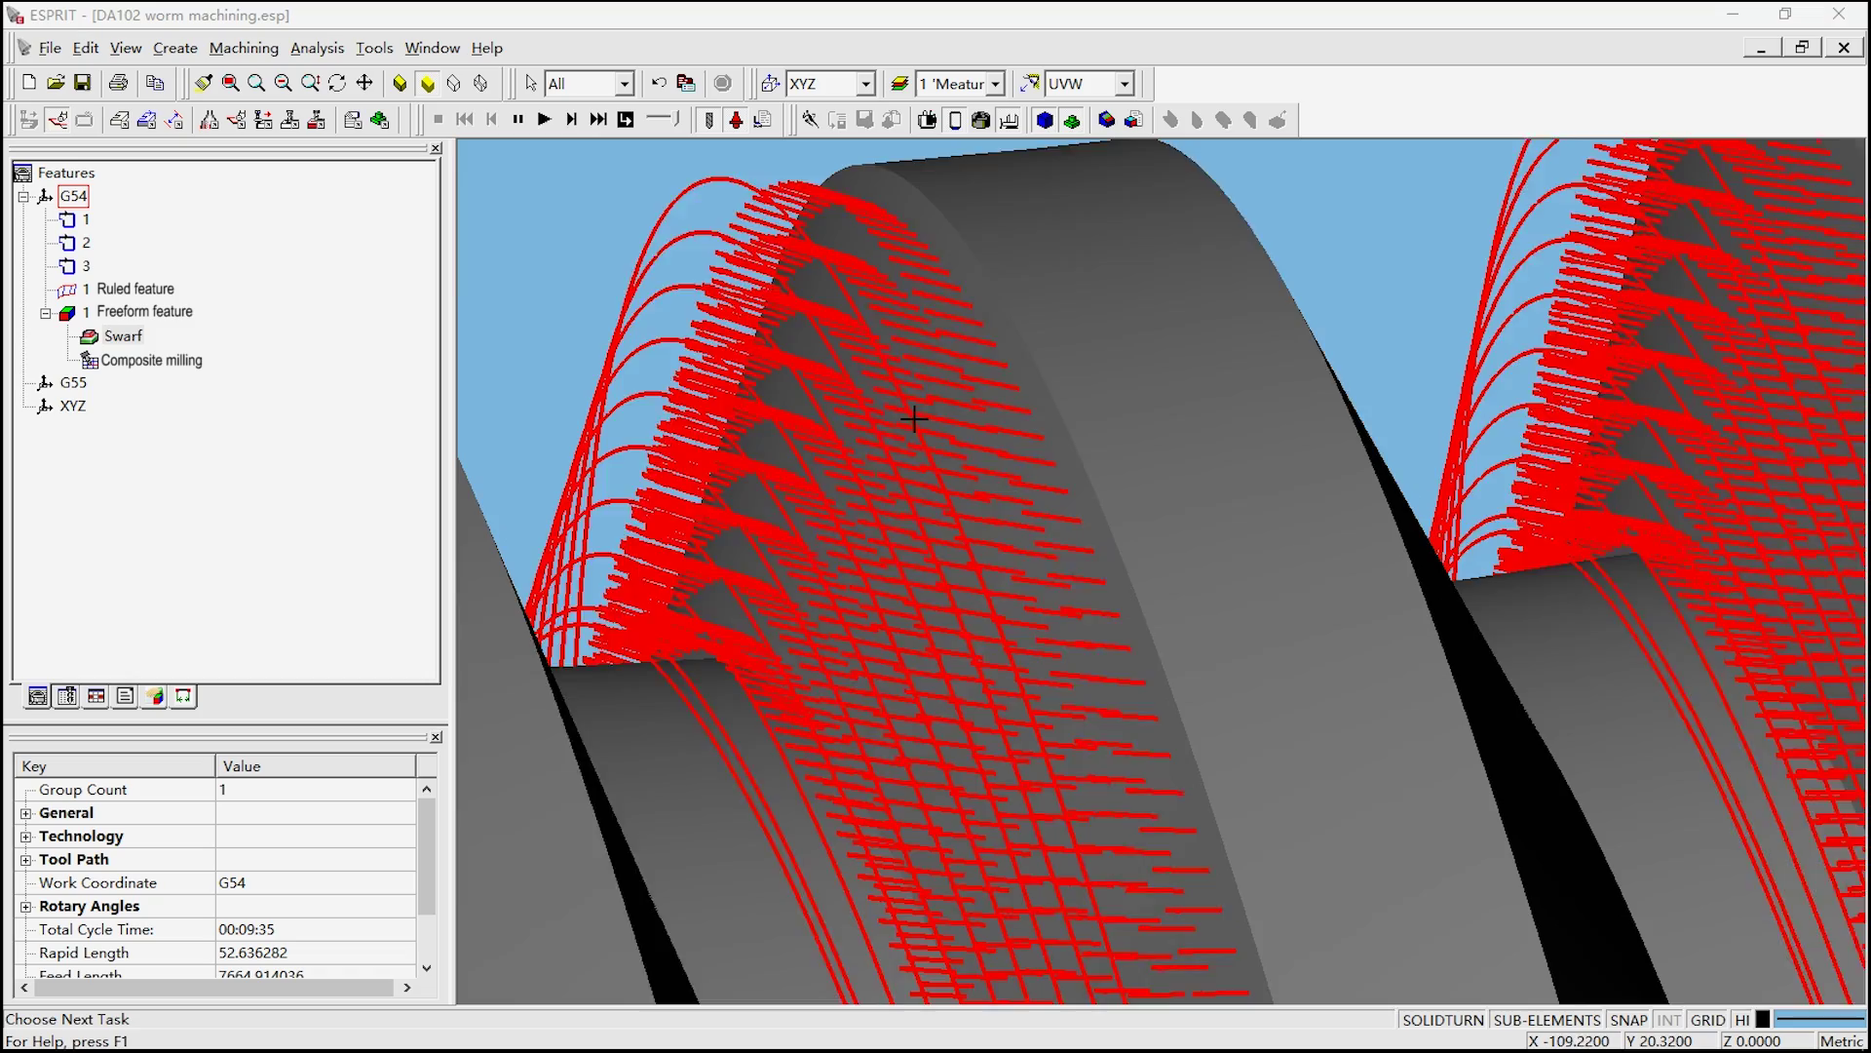
scroll(917, 419, "down", 1)
left_click(337, 83)
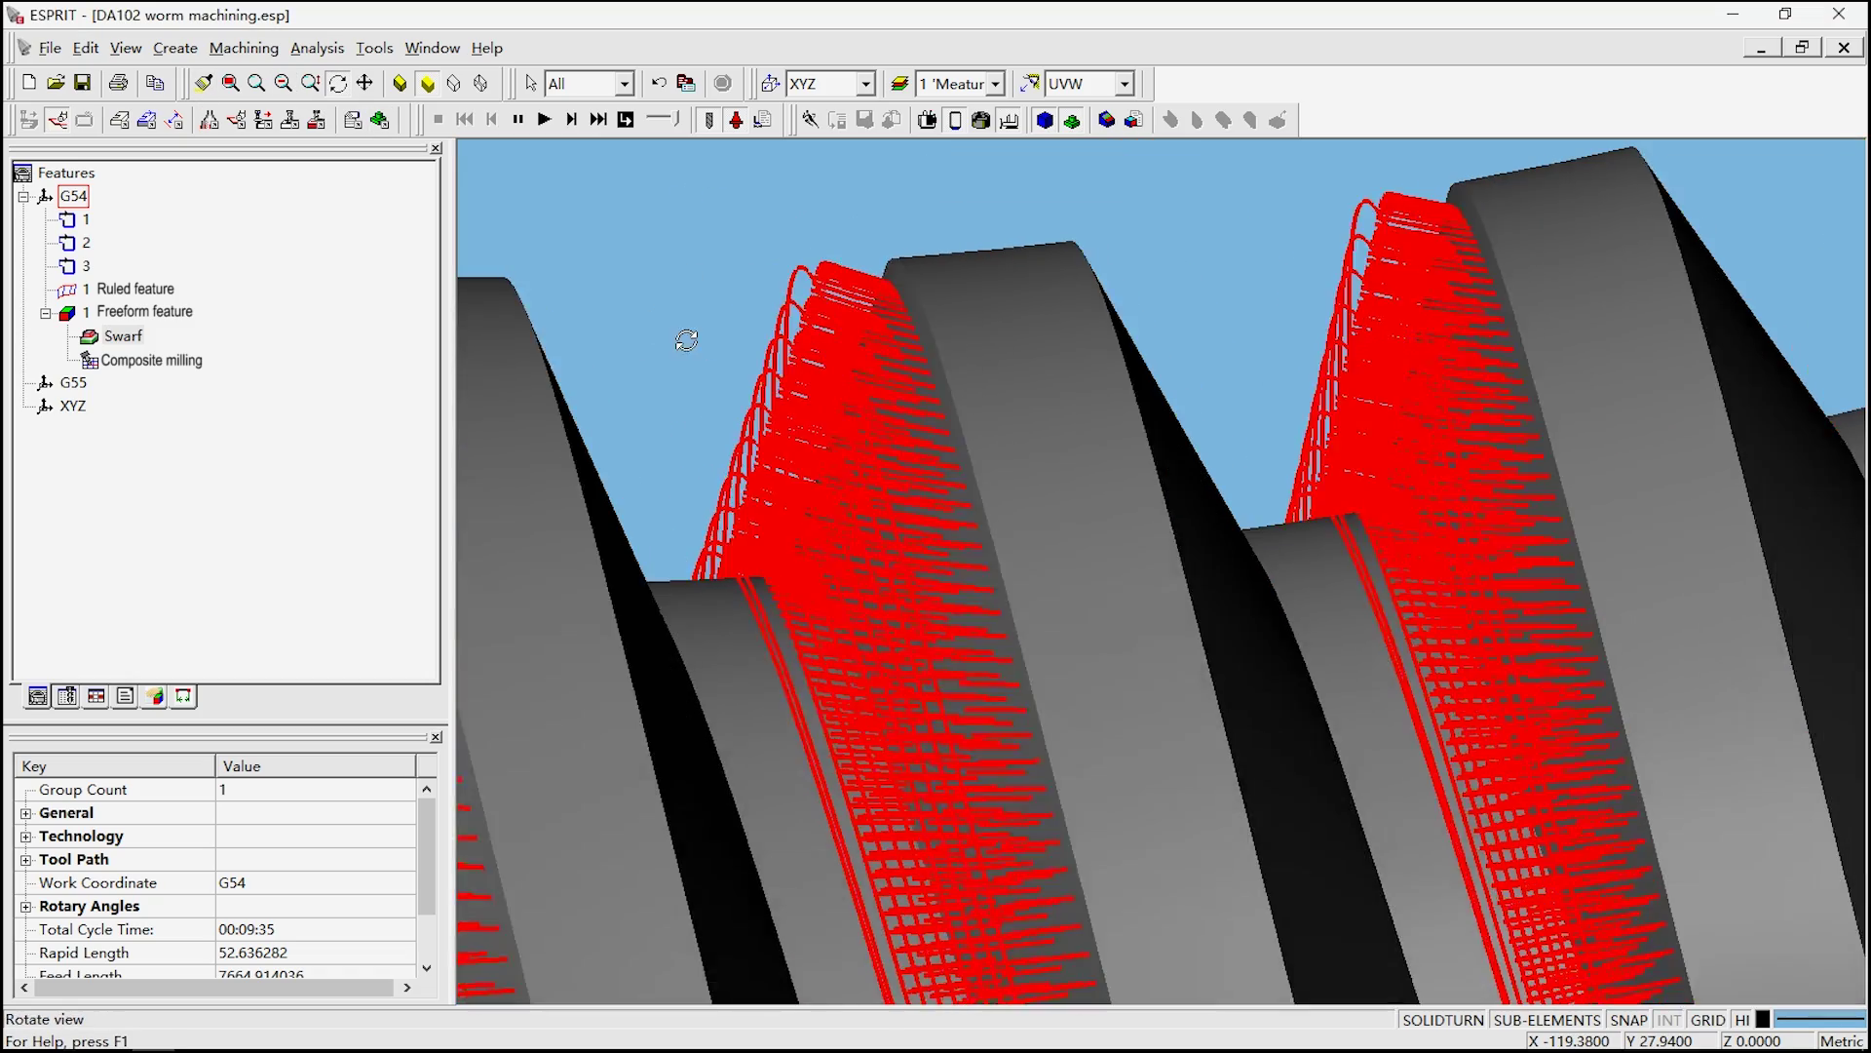
mouse_move(681, 342)
left_mouse_down()
mouse_move(861, 339)
mouse_move(745, 301)
left_mouse_up()
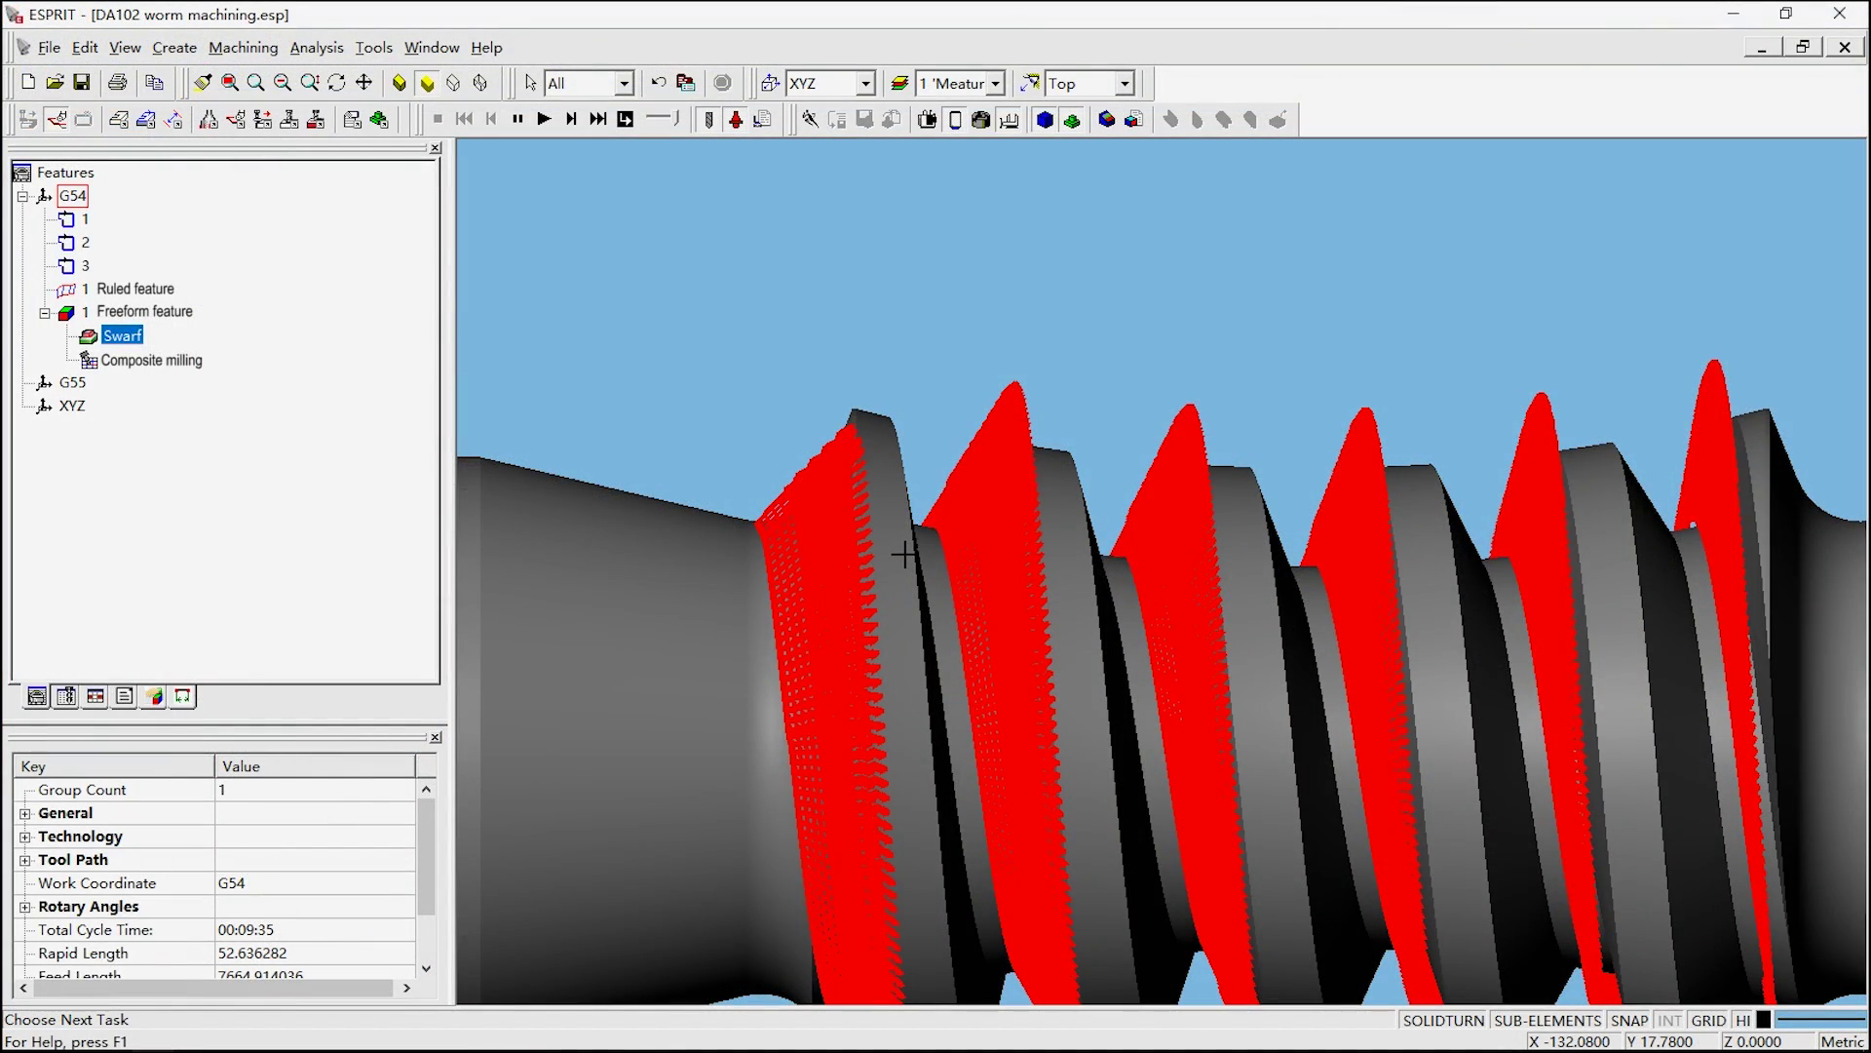
left_click(311, 82)
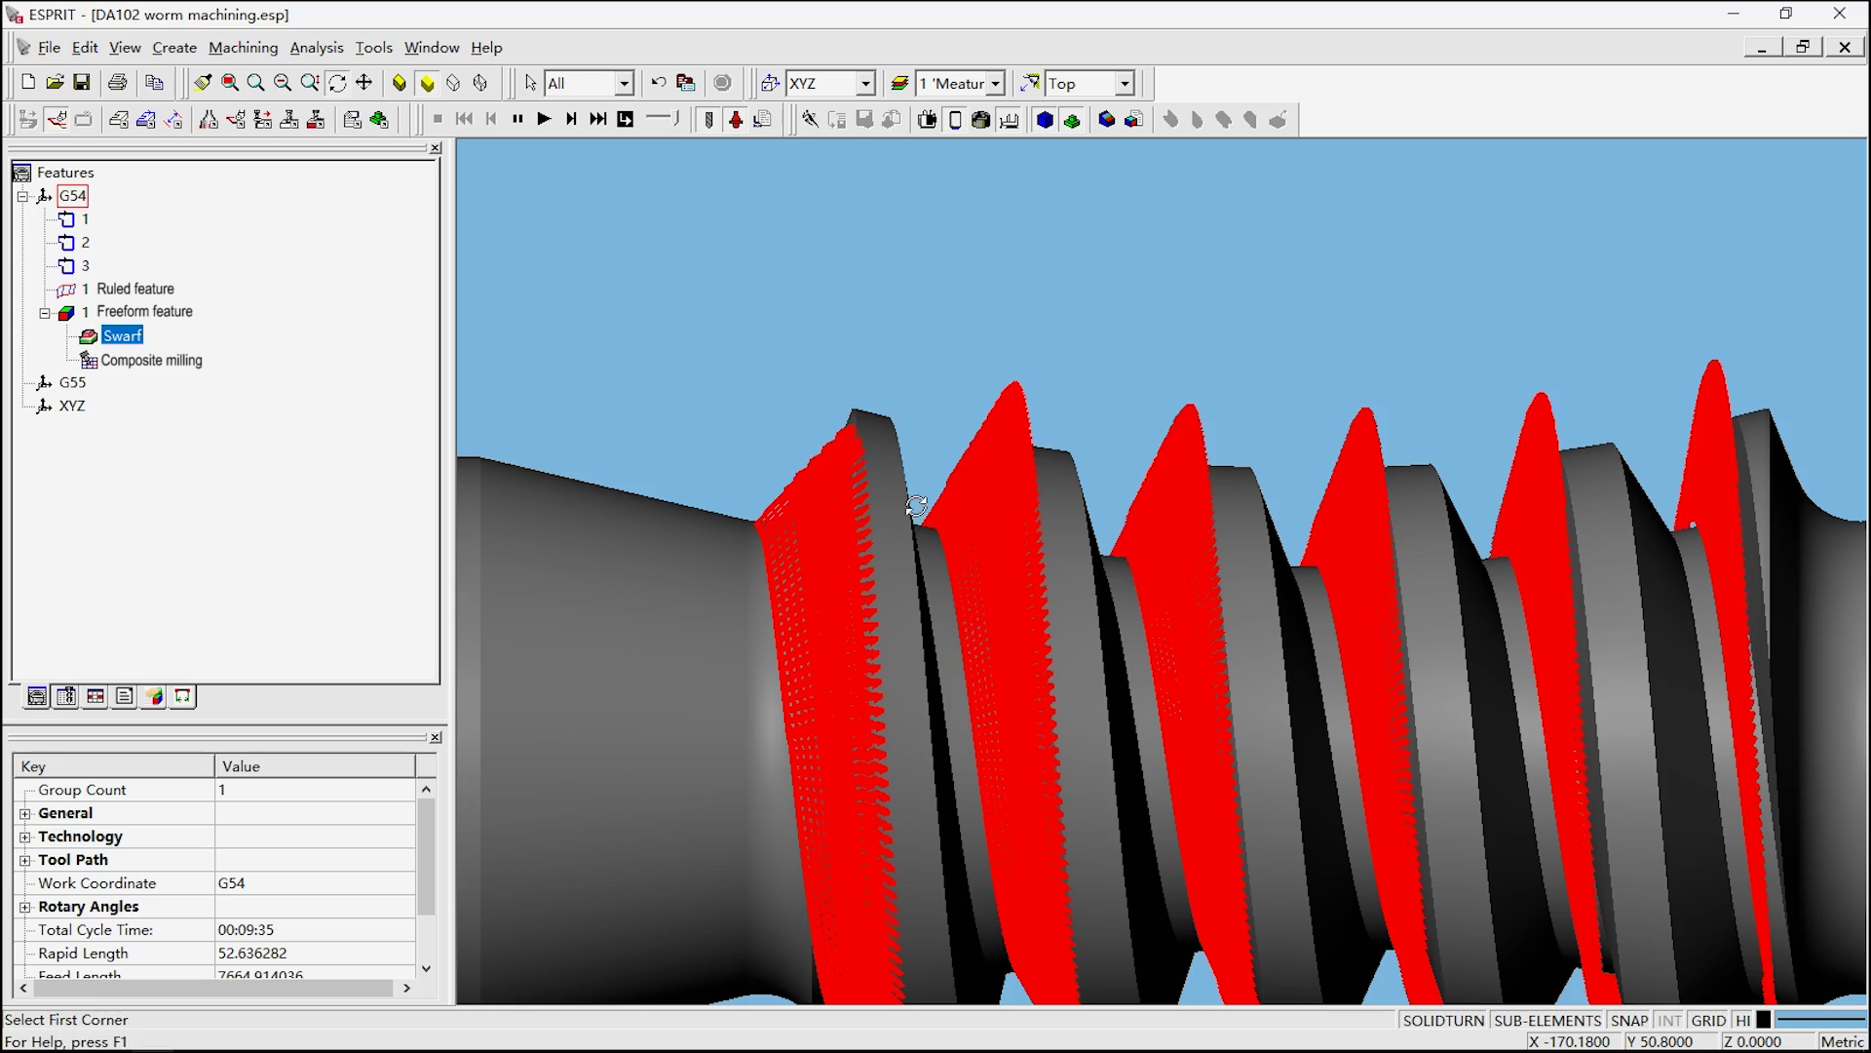
left_click_drag(922, 509, 965, 556)
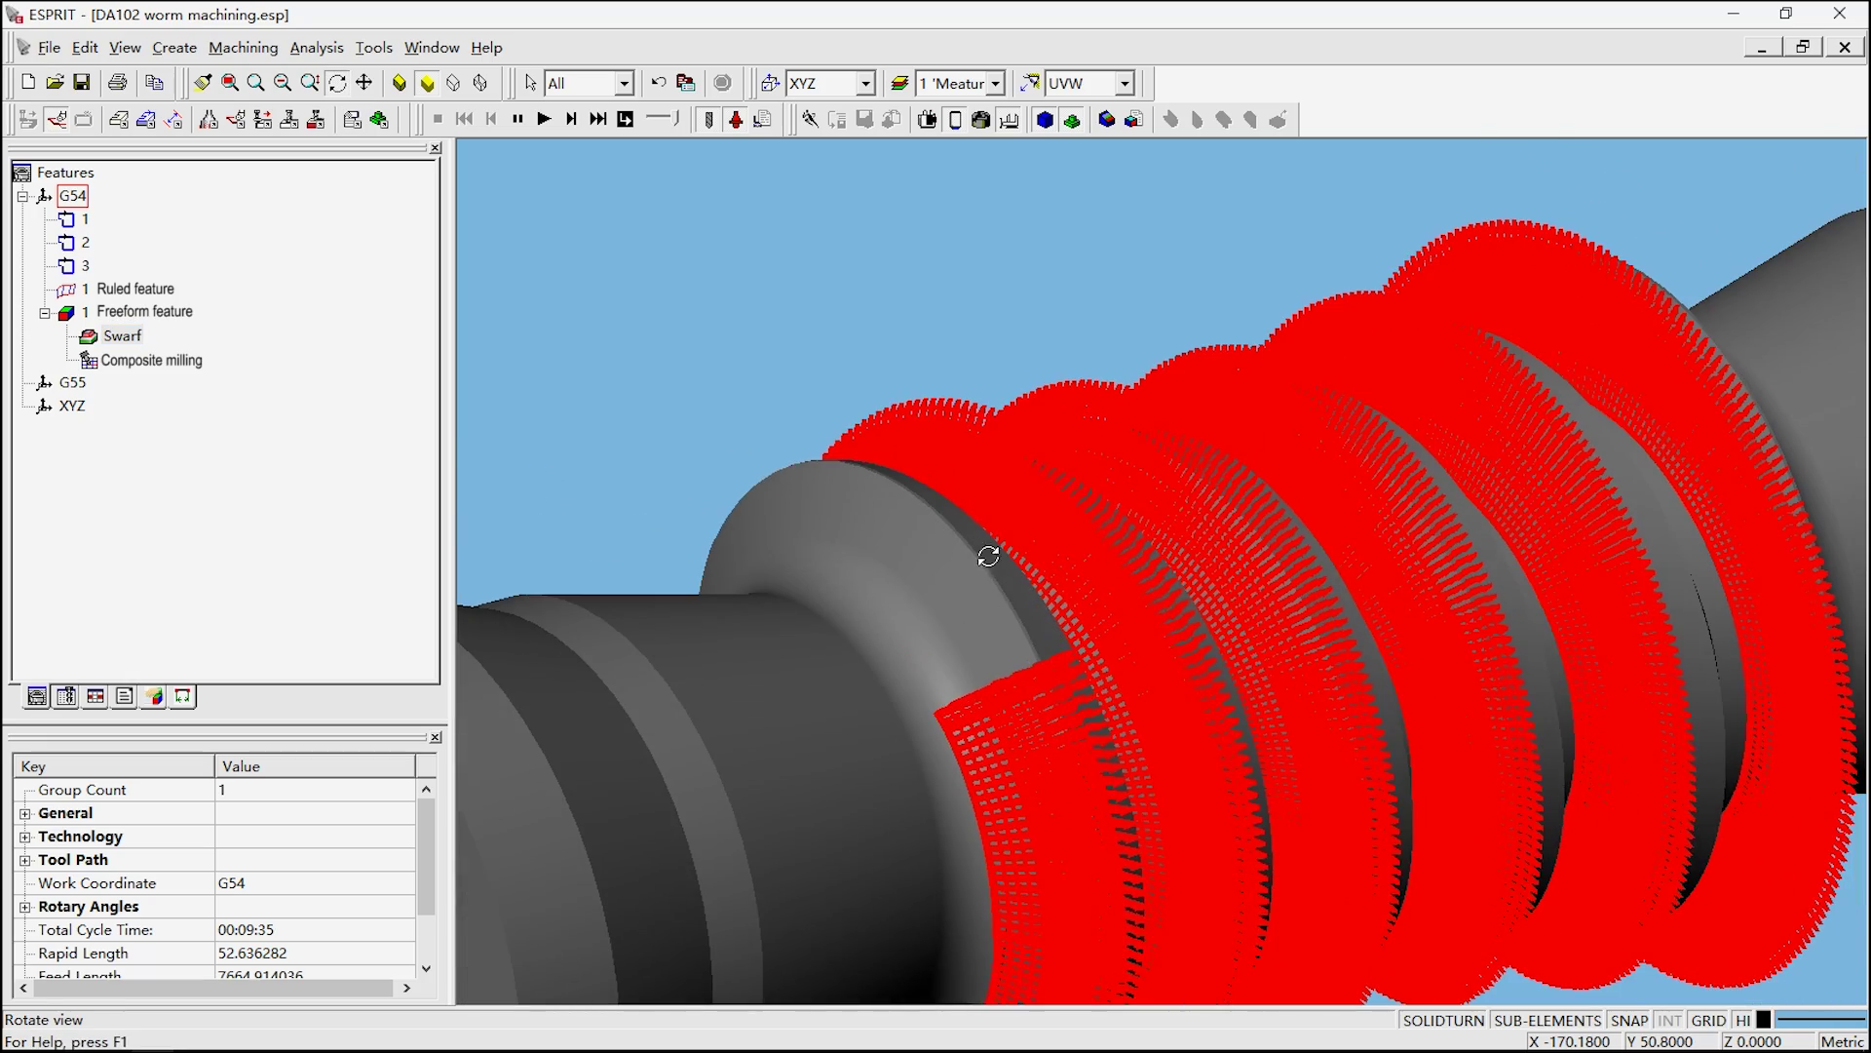
scroll(1053, 587, "up", 5)
scroll(1054, 588, "up", 2)
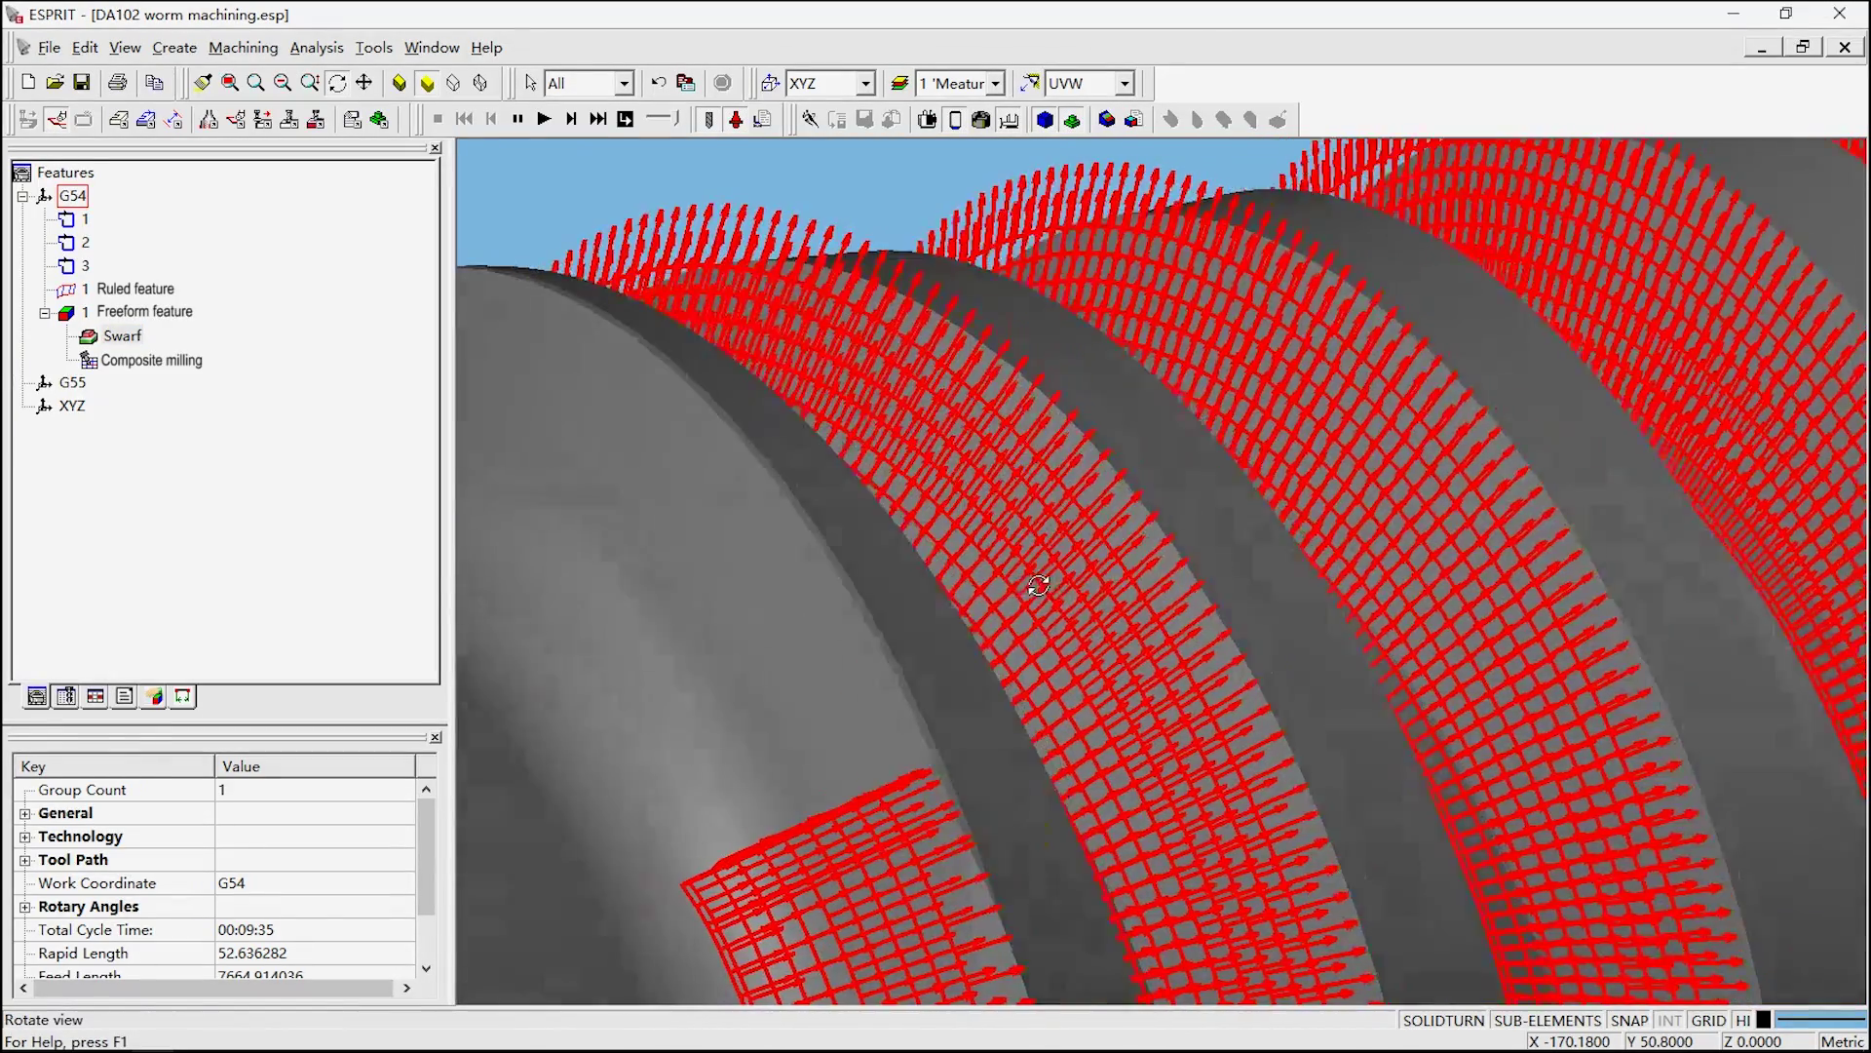
scroll(1031, 578, "up", 2)
scroll(1024, 586, "up", 2)
scroll(957, 510, "up", 2)
scroll(958, 509, "up", 2)
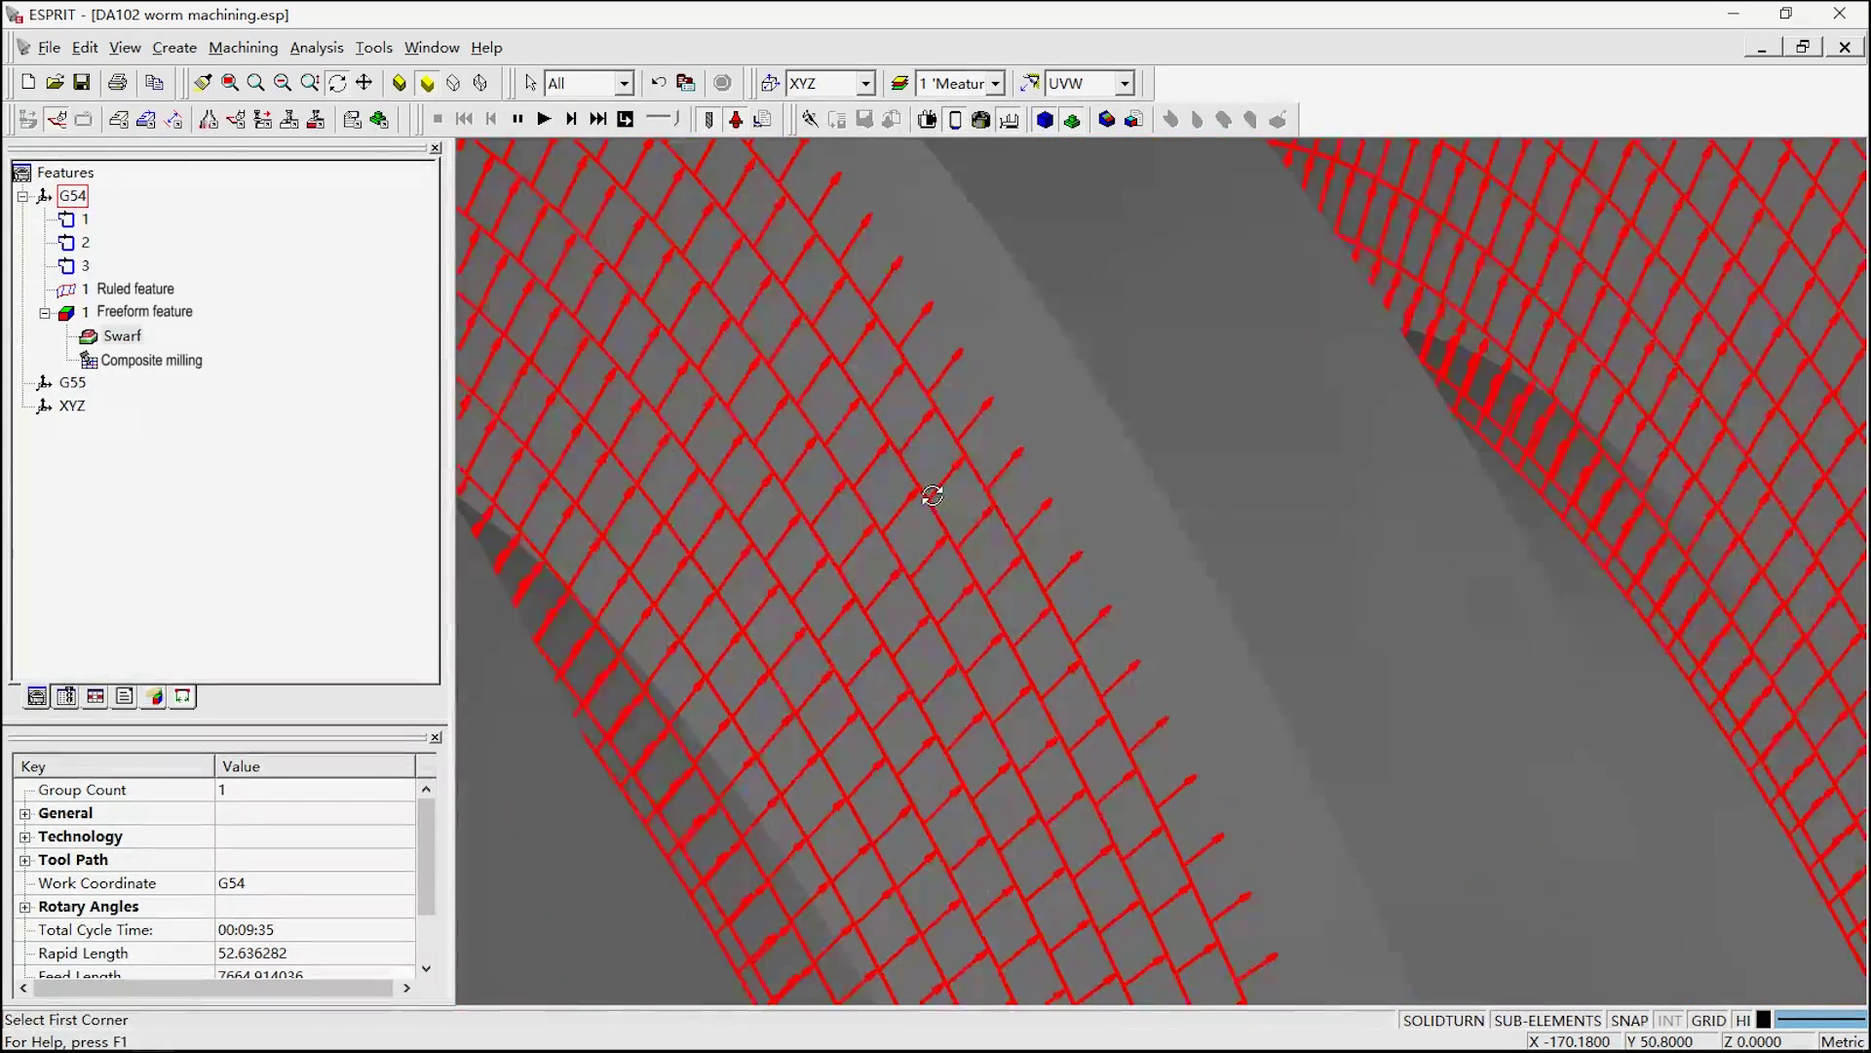
scroll(928, 493, "up", 1)
mouse_move(915, 493)
middle_mouse_down()
mouse_move(897, 466)
mouse_move(891, 484)
middle_mouse_up()
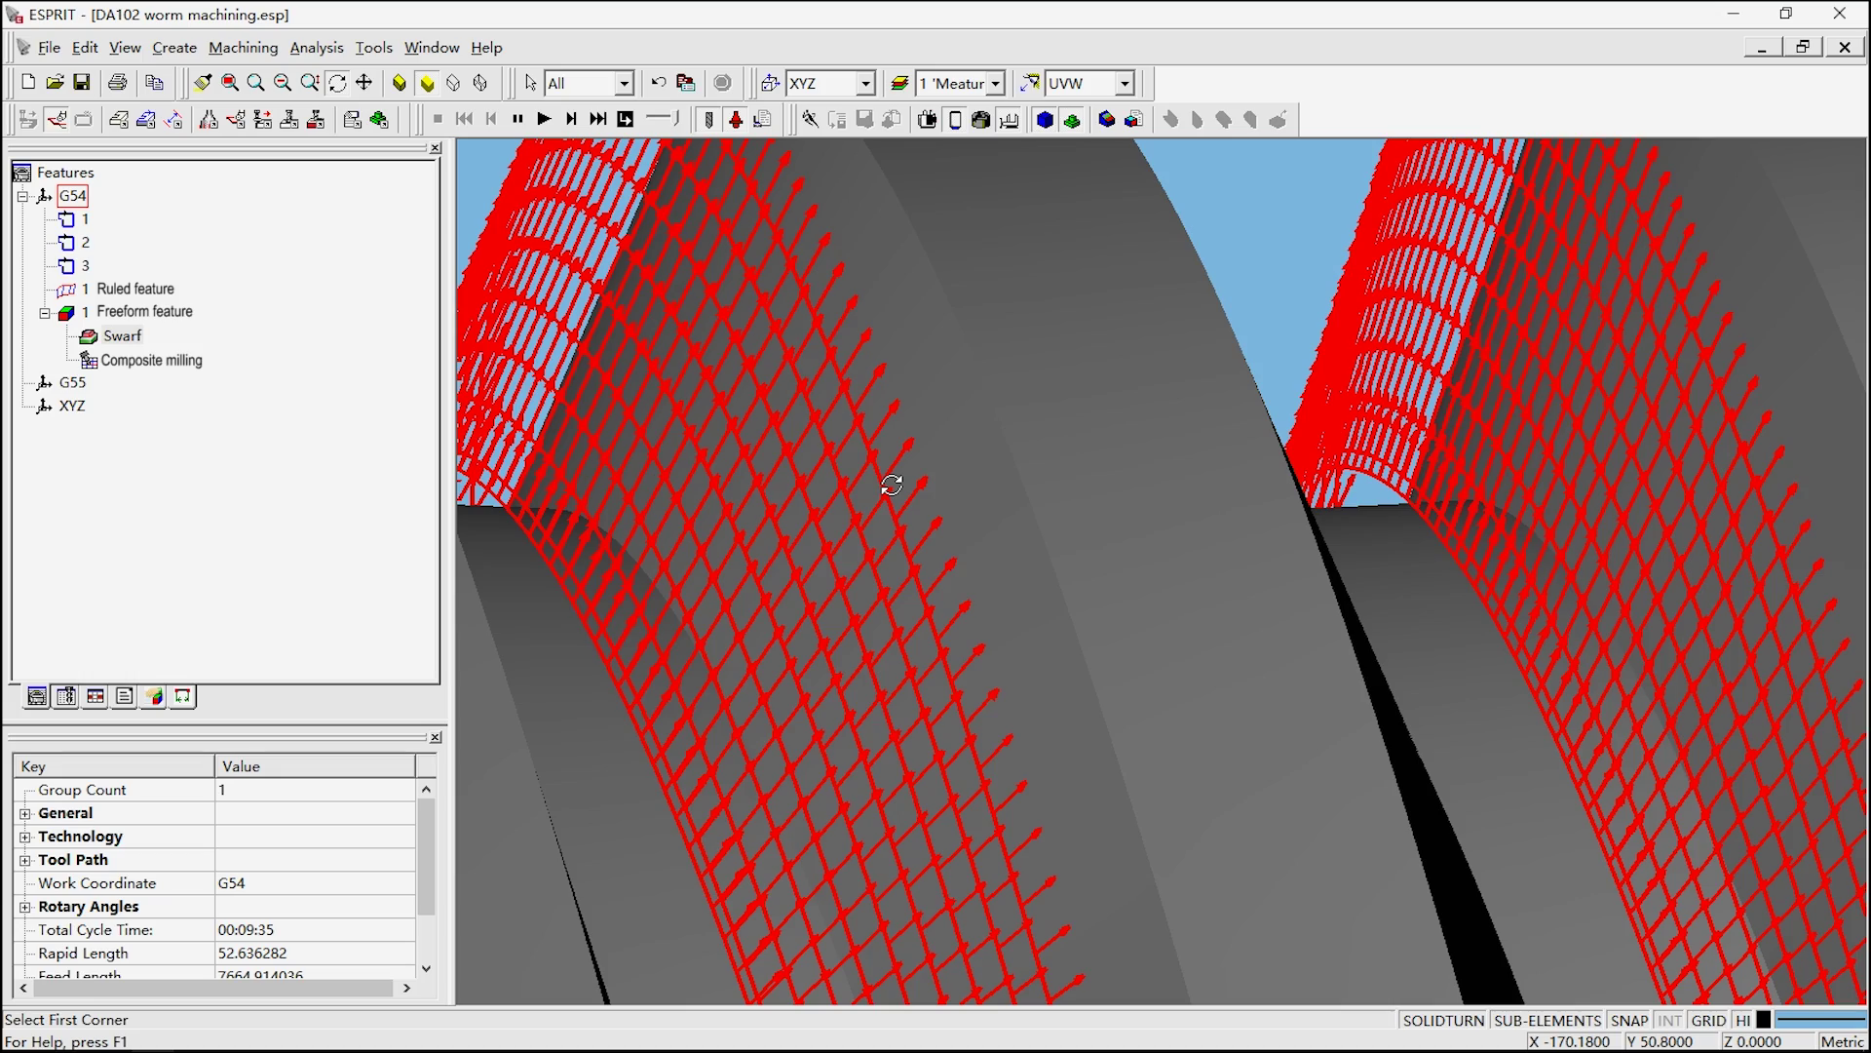
mouse_move(890, 484)
middle_mouse_down()
mouse_move(923, 365)
mouse_move(912, 426)
middle_mouse_up()
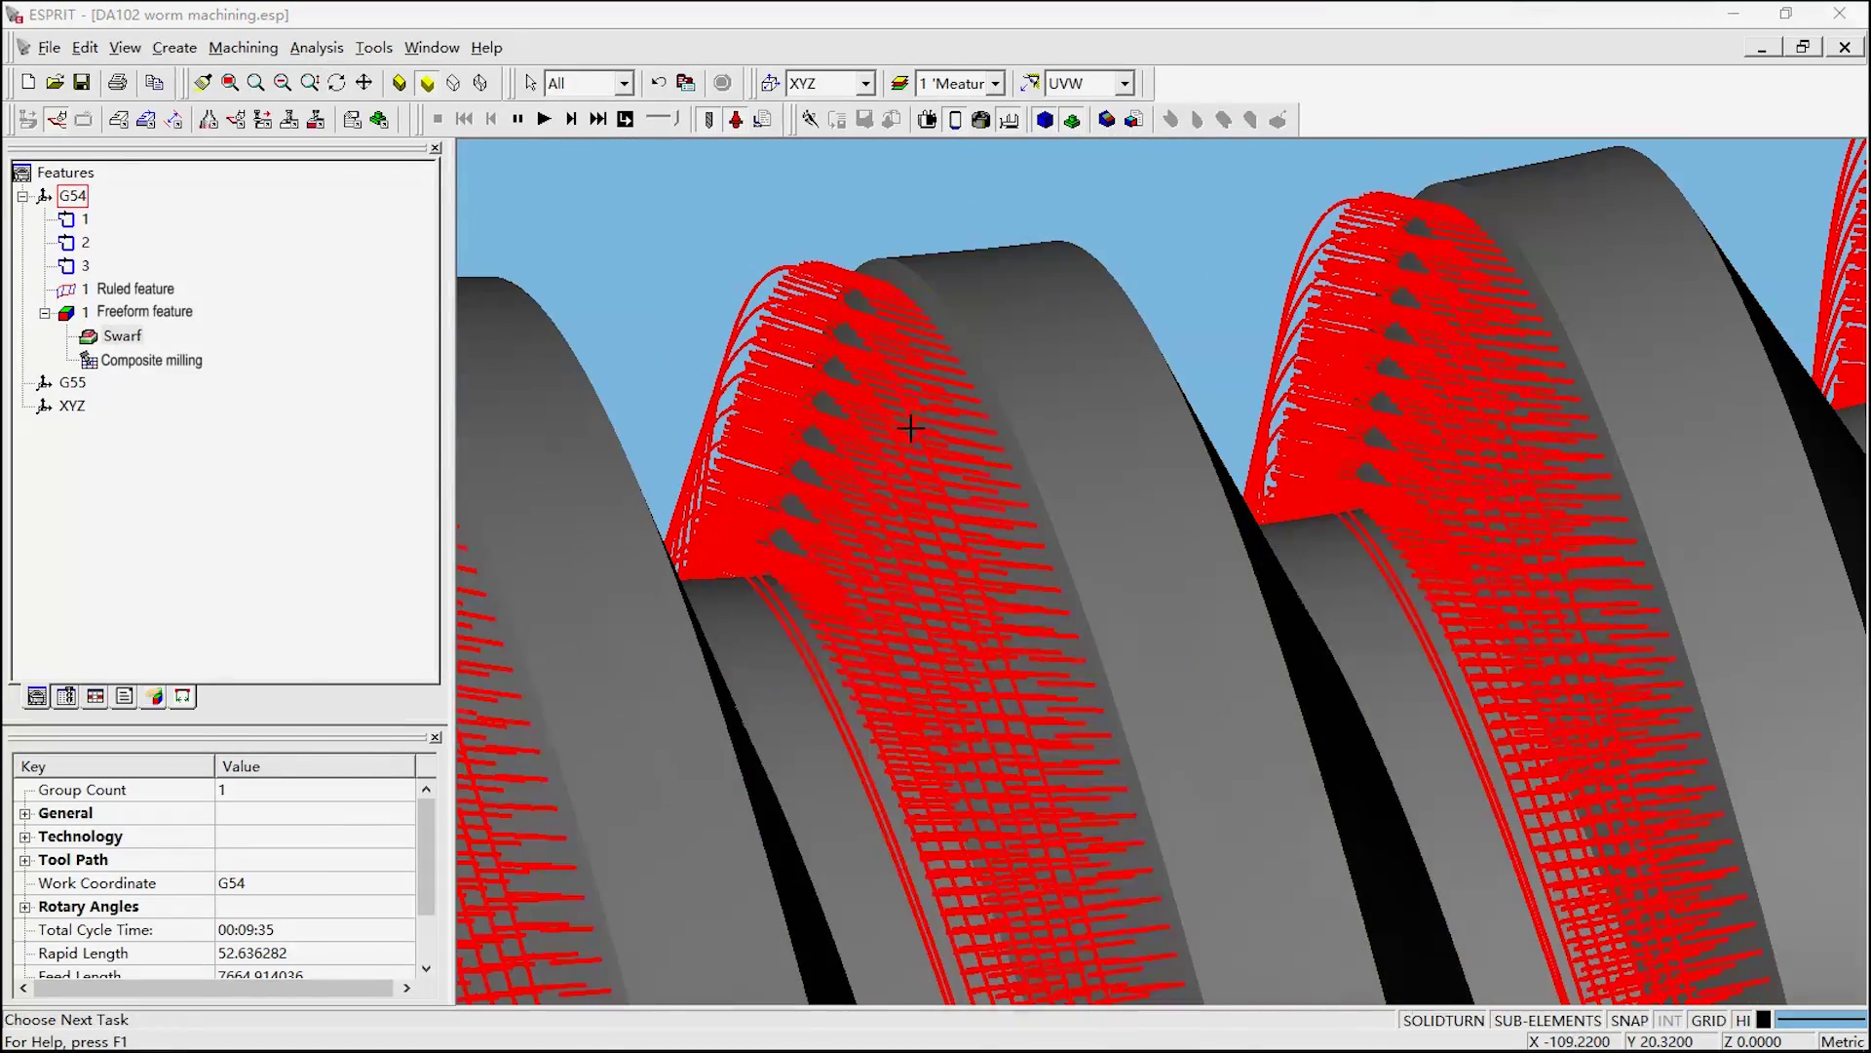
middle_click_drag(656, 318, 682, 336)
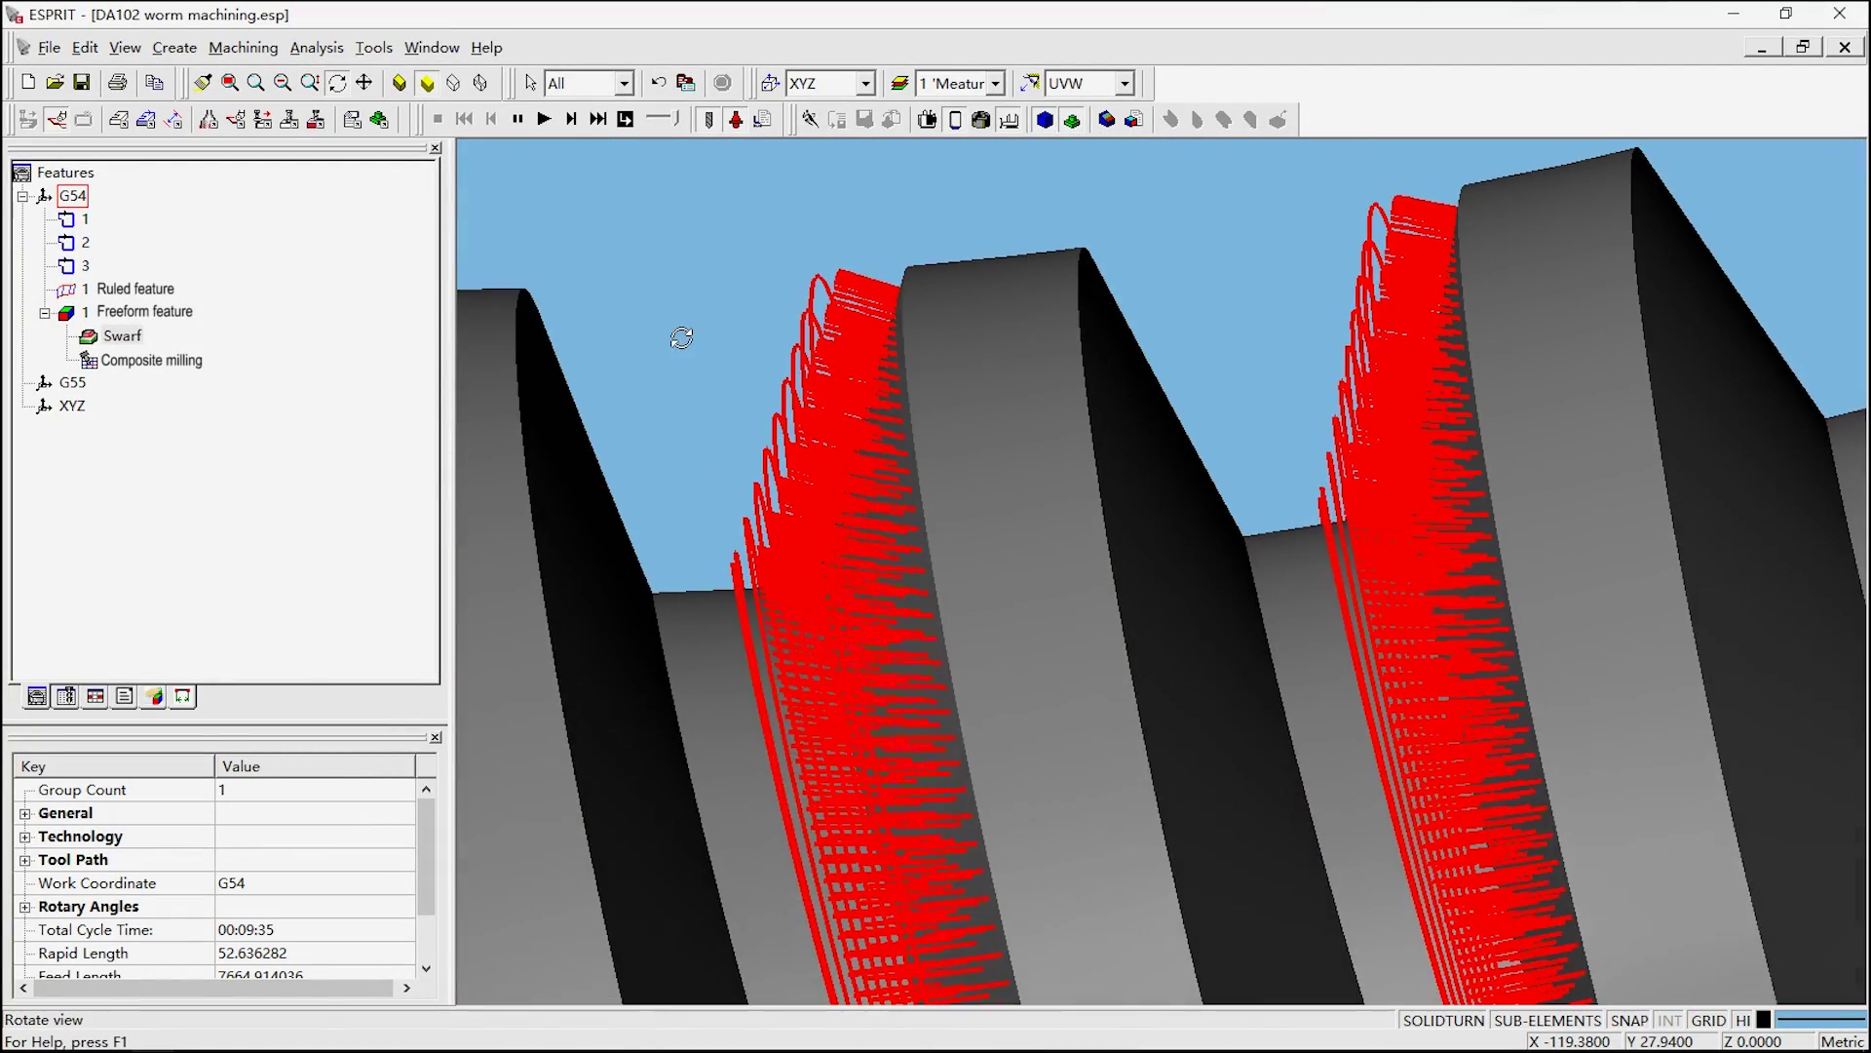
scroll(798, 320, "up", 3)
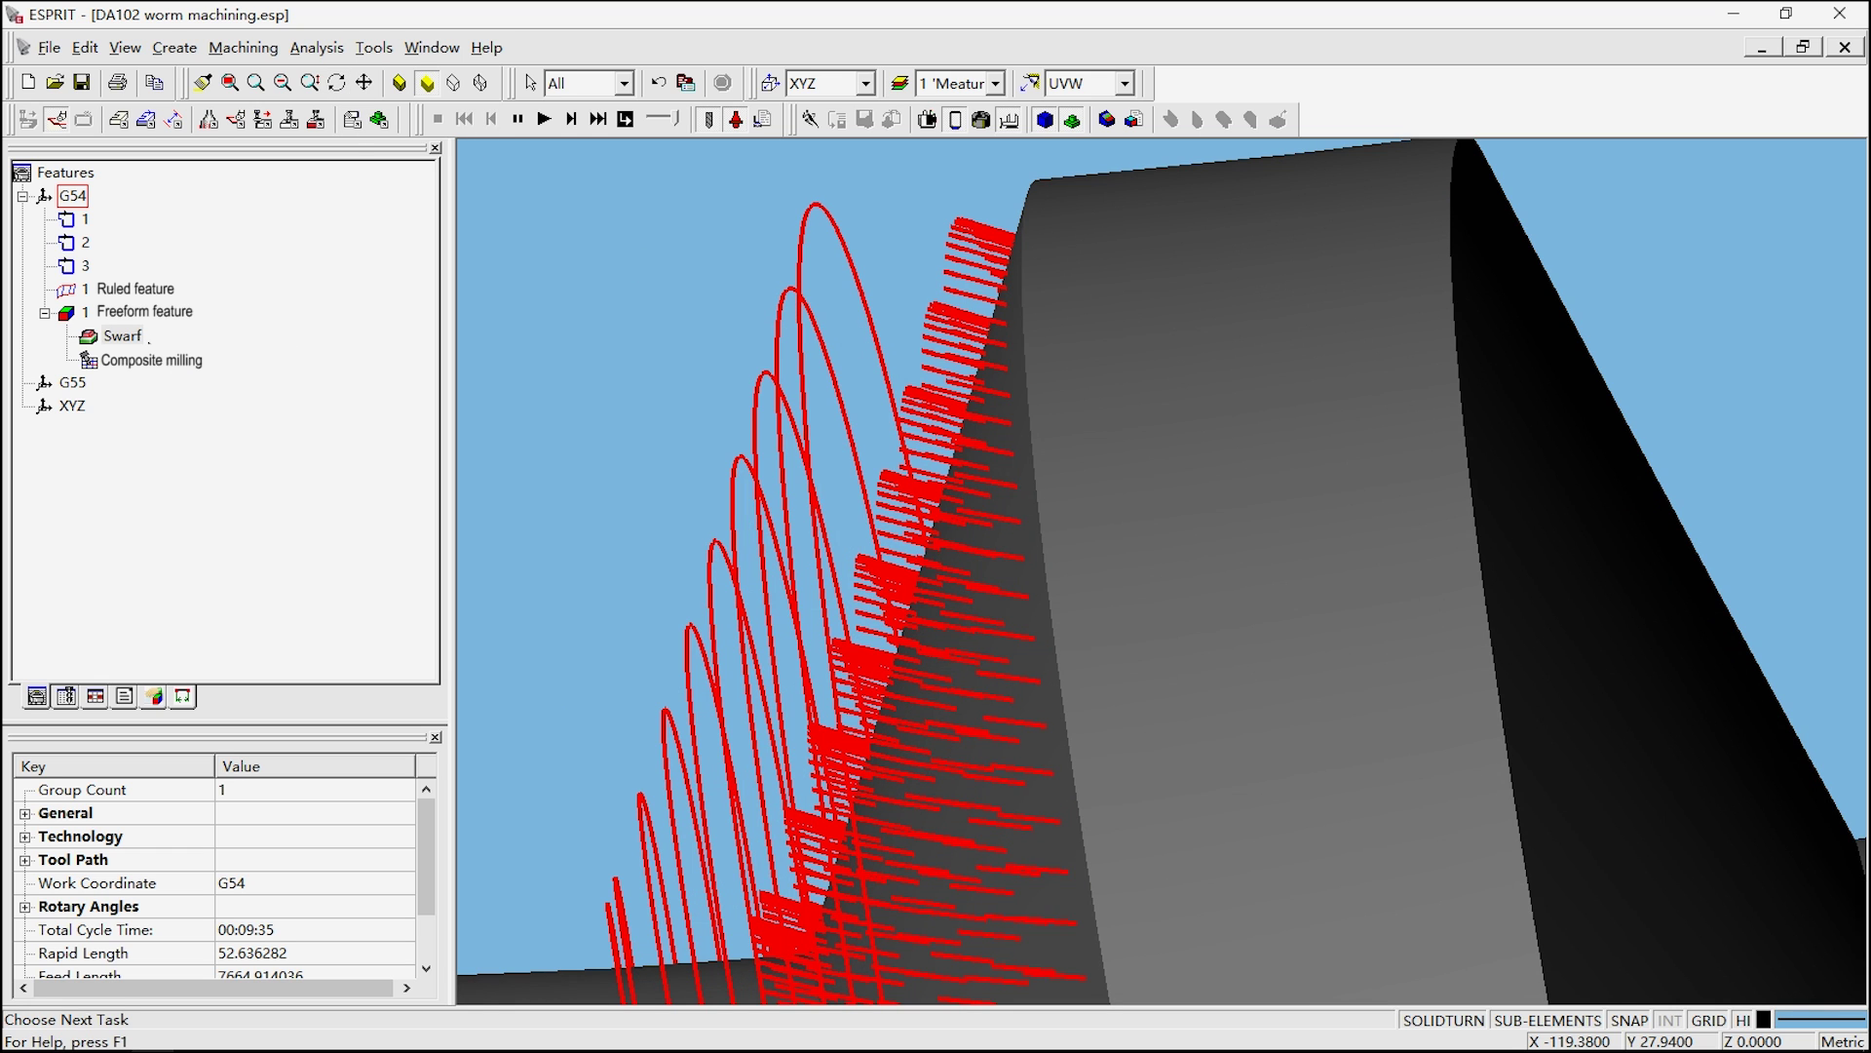
left_click(123, 336)
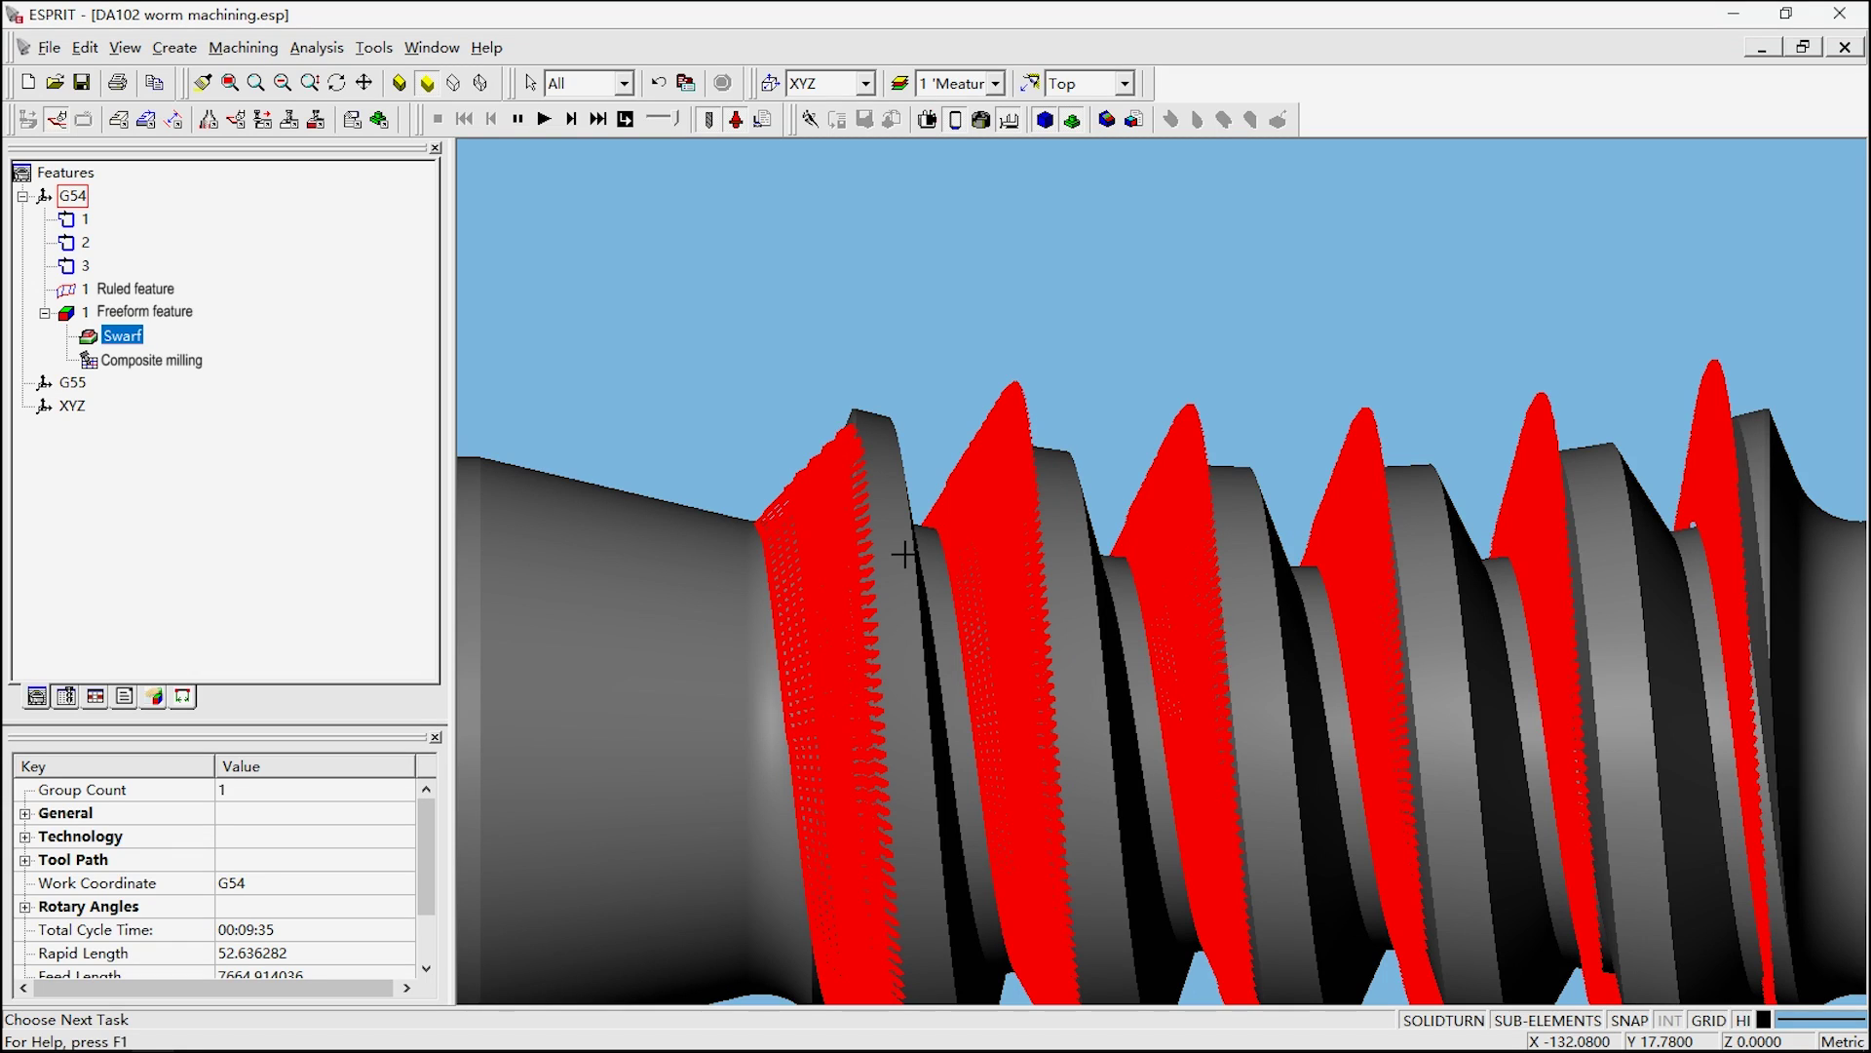
Orbit the worm to inspect the thread normal vectors and one tooth's toolpath loops
left_click(338, 84)
left_click_drag(918, 515, 965, 556)
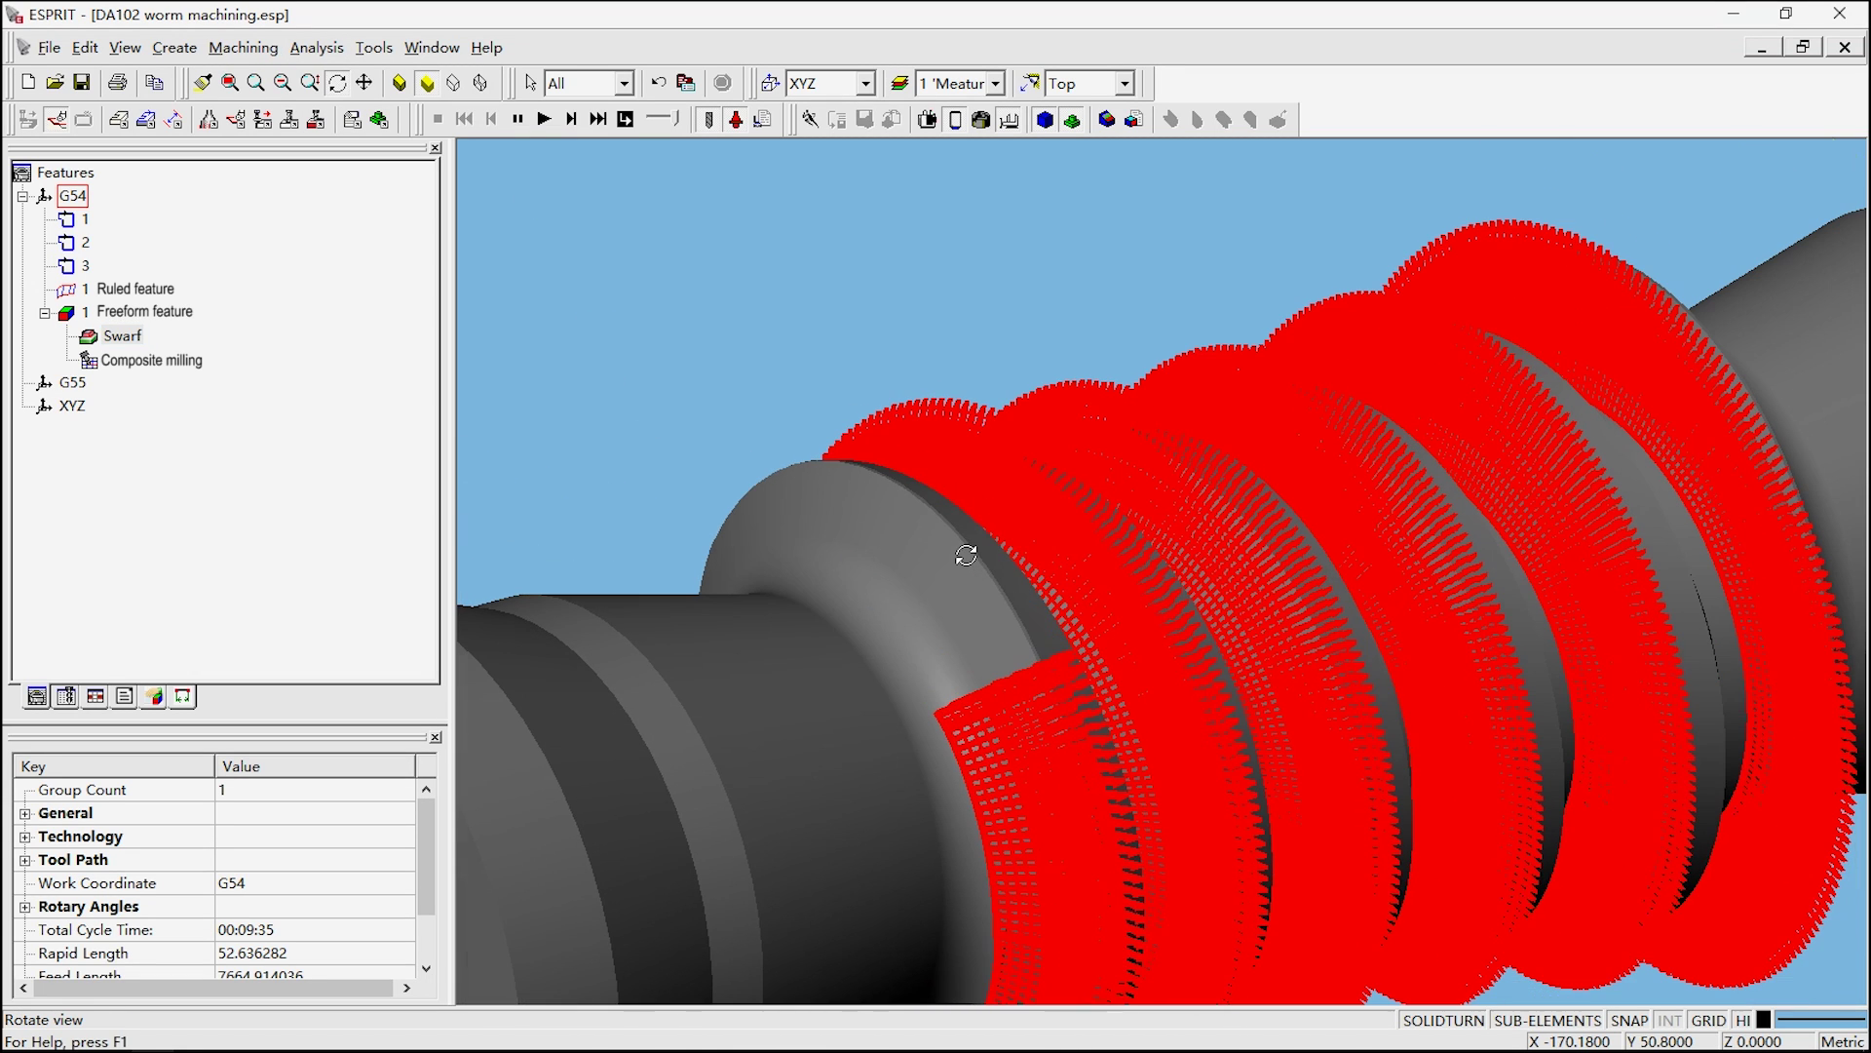
scroll(1061, 593, "up", 1)
scroll(1060, 591, "up", 1)
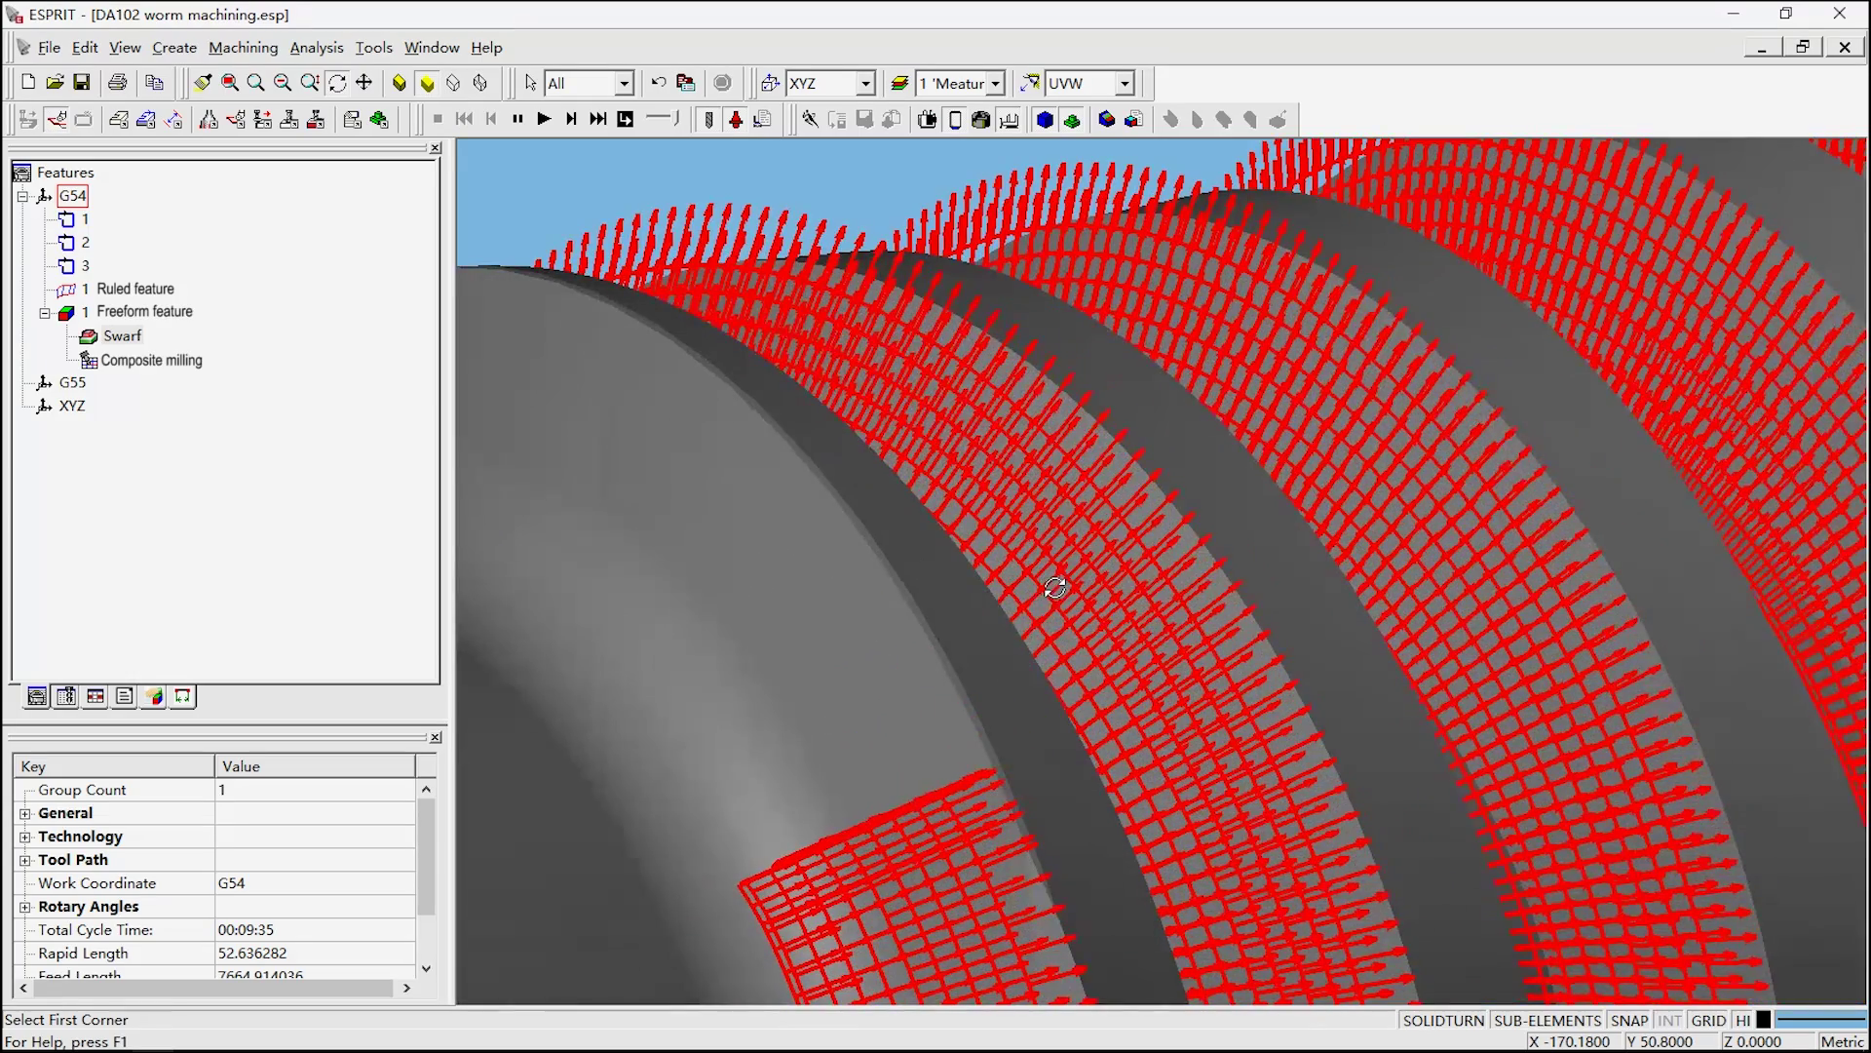
scroll(1046, 588, "up", 1)
scroll(1035, 584, "up", 1)
scroll(1024, 578, "up", 1)
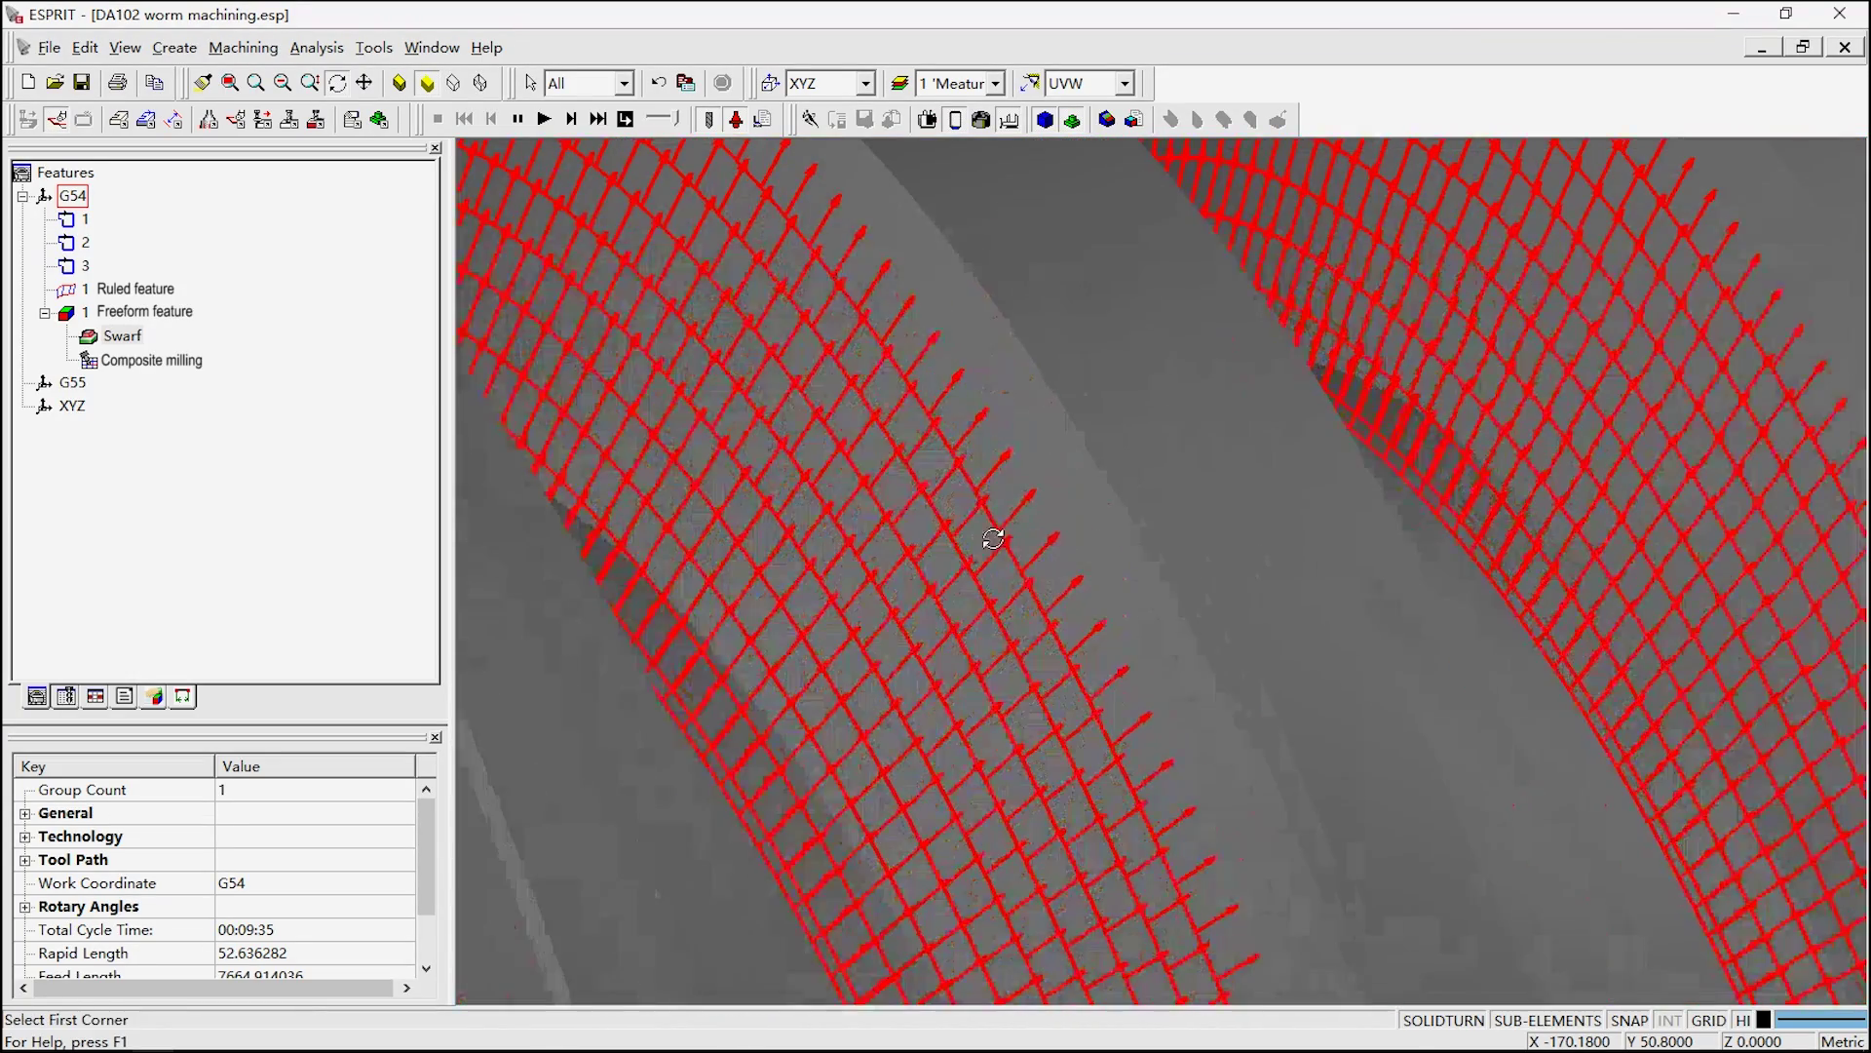
mouse_move(933, 496)
left_mouse_down()
mouse_move(915, 507)
mouse_move(897, 467)
mouse_move(887, 483)
left_mouse_up()
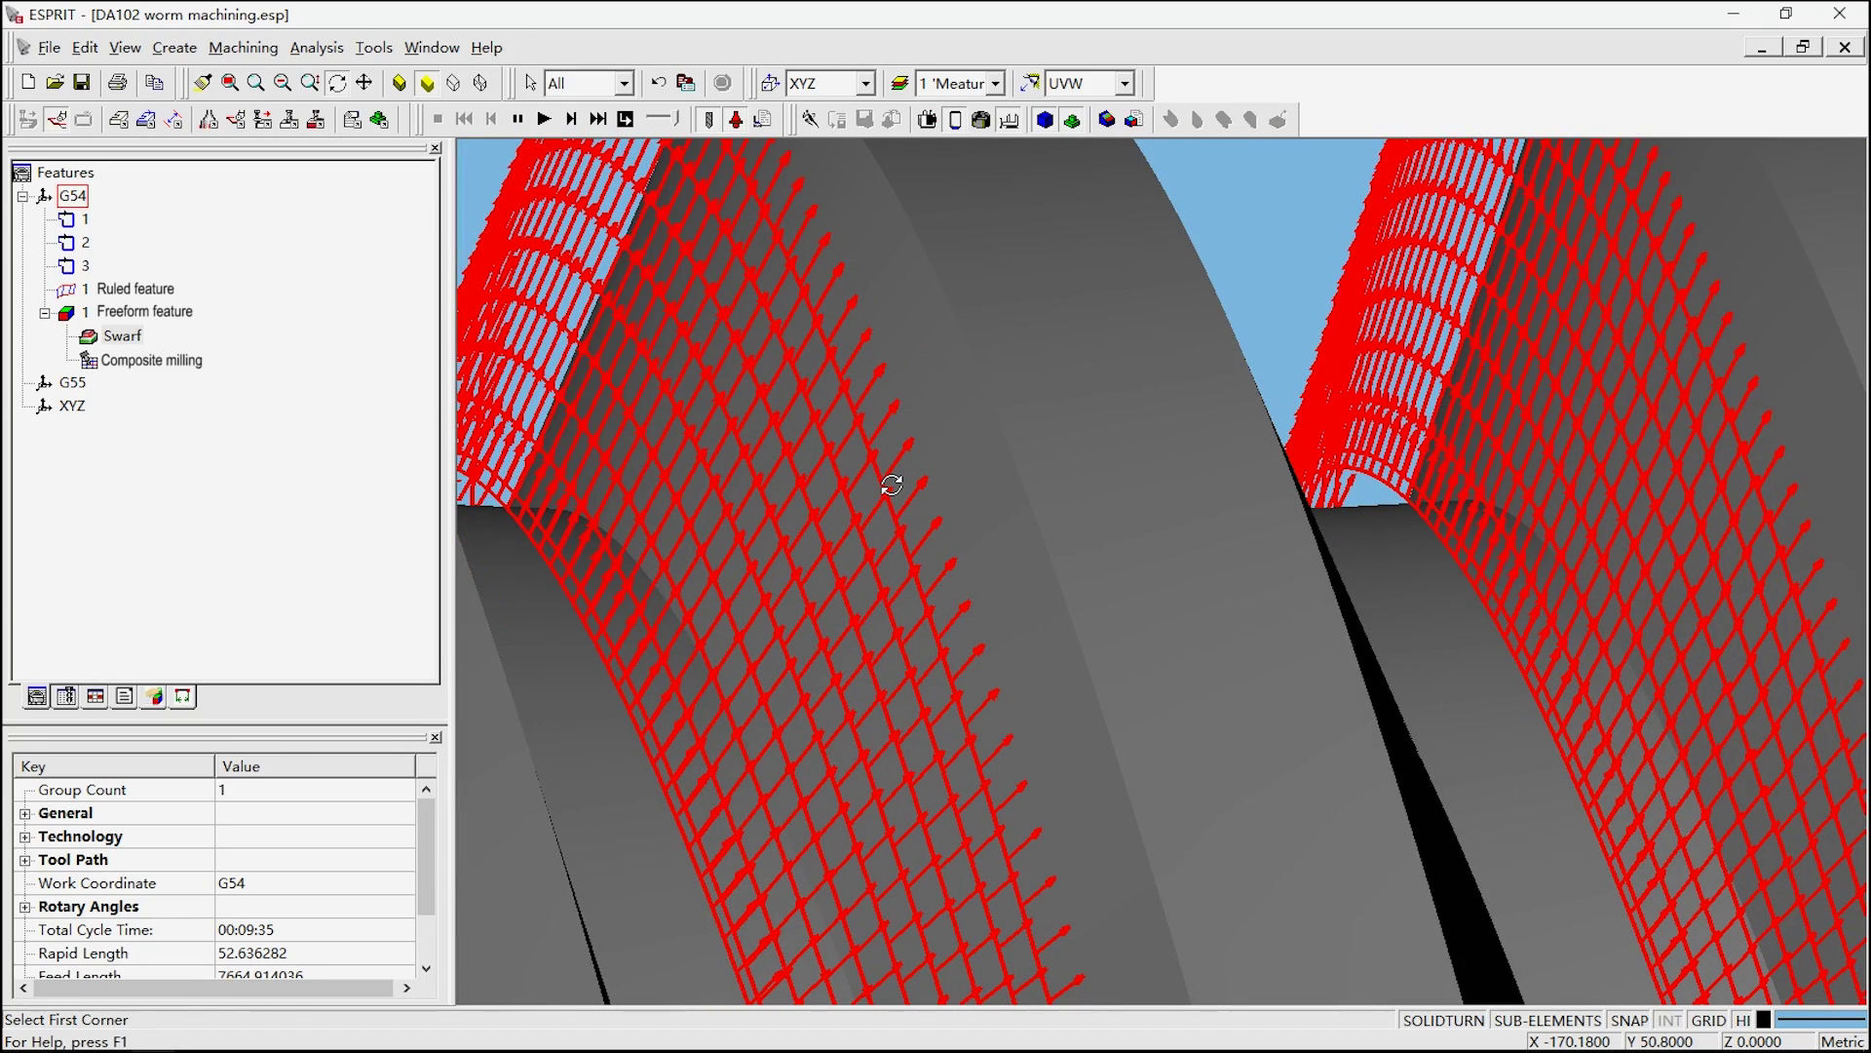
mouse_move(891, 484)
left_mouse_down()
mouse_move(920, 365)
mouse_move(910, 423)
mouse_move(878, 409)
left_mouse_up()
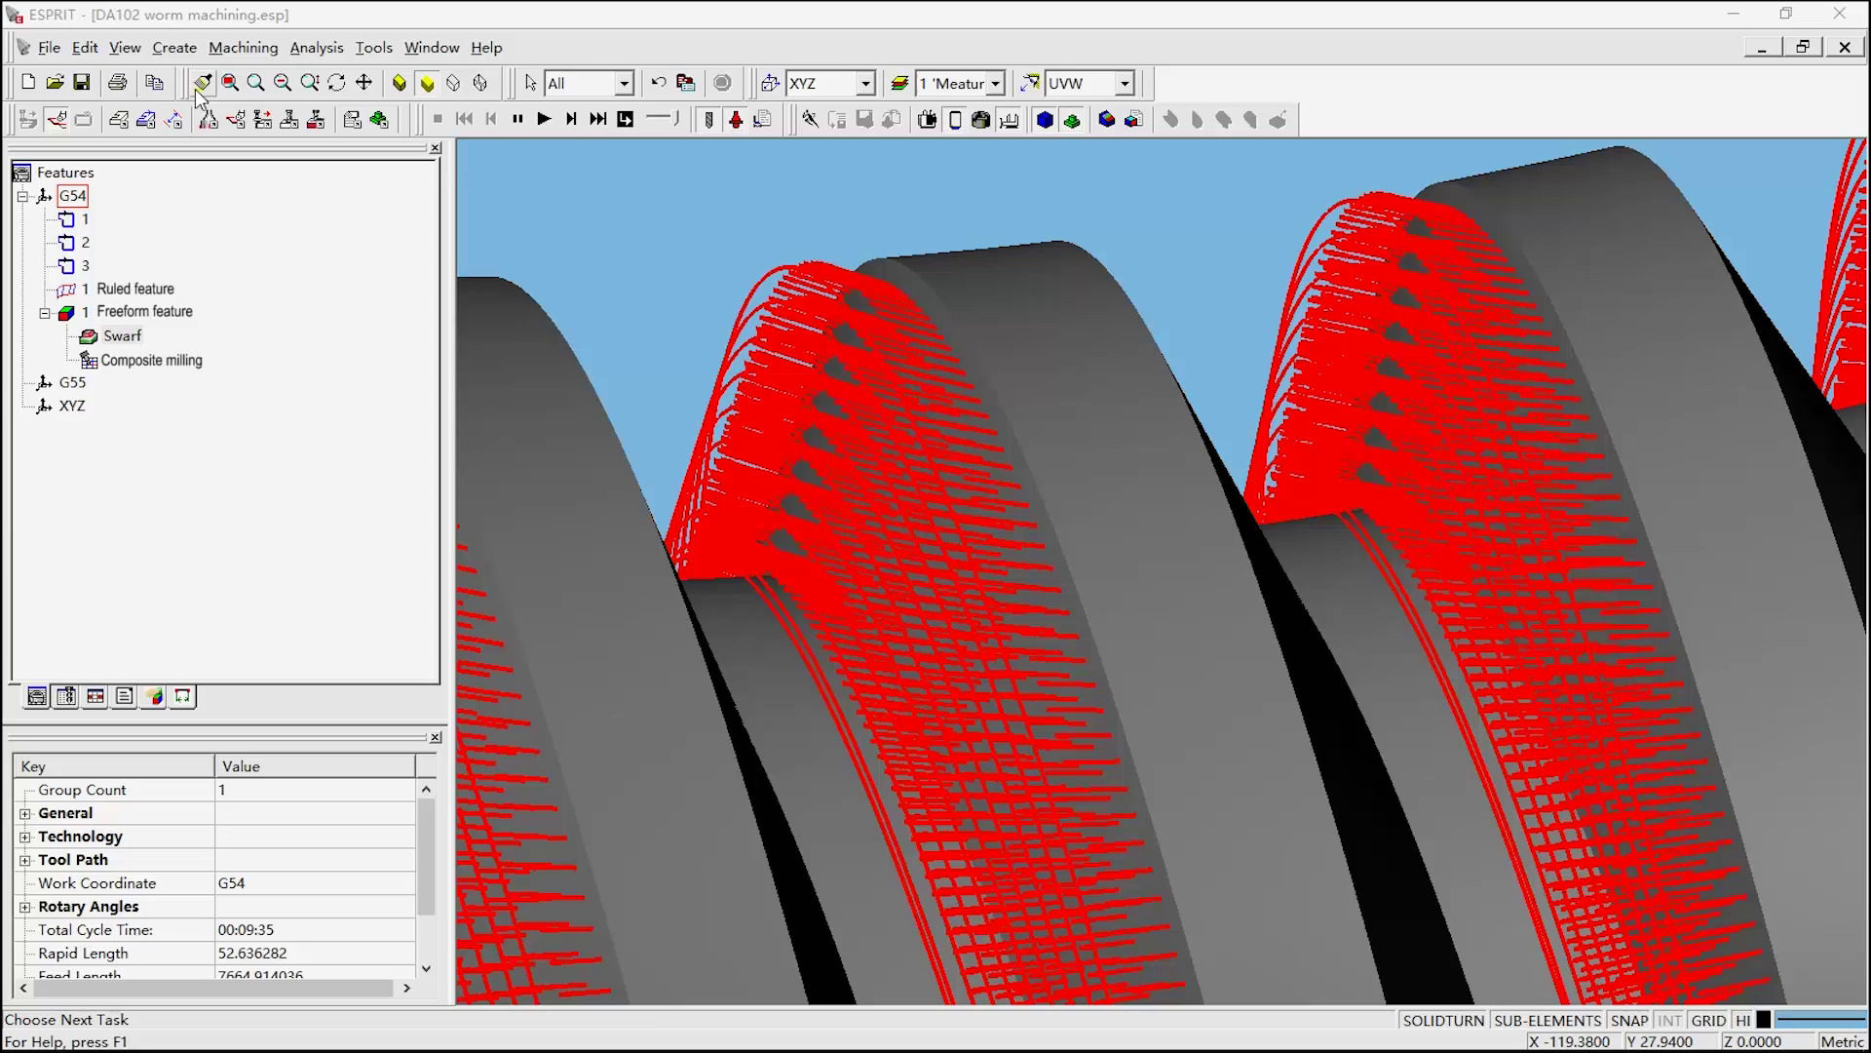
left_click(337, 83)
mouse_move(681, 335)
left_mouse_down()
mouse_move(790, 317)
mouse_move(862, 339)
mouse_move(645, 266)
left_mouse_up()
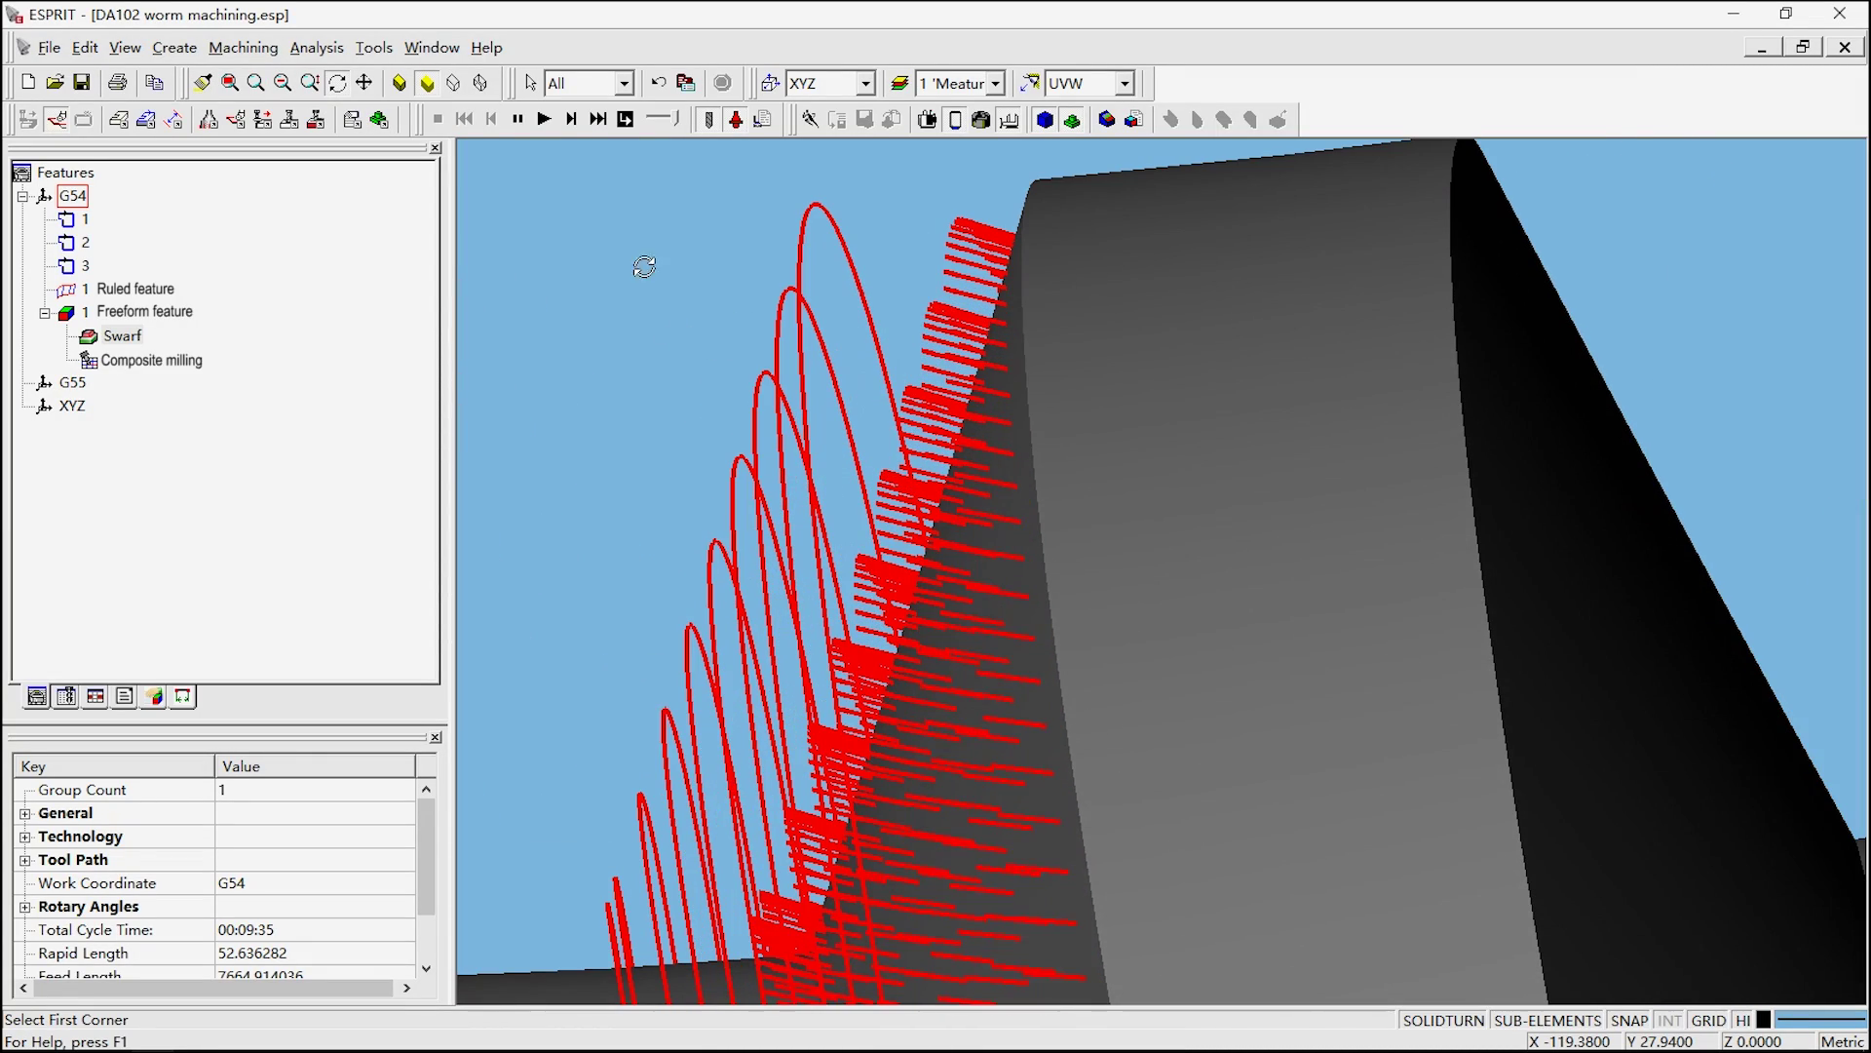